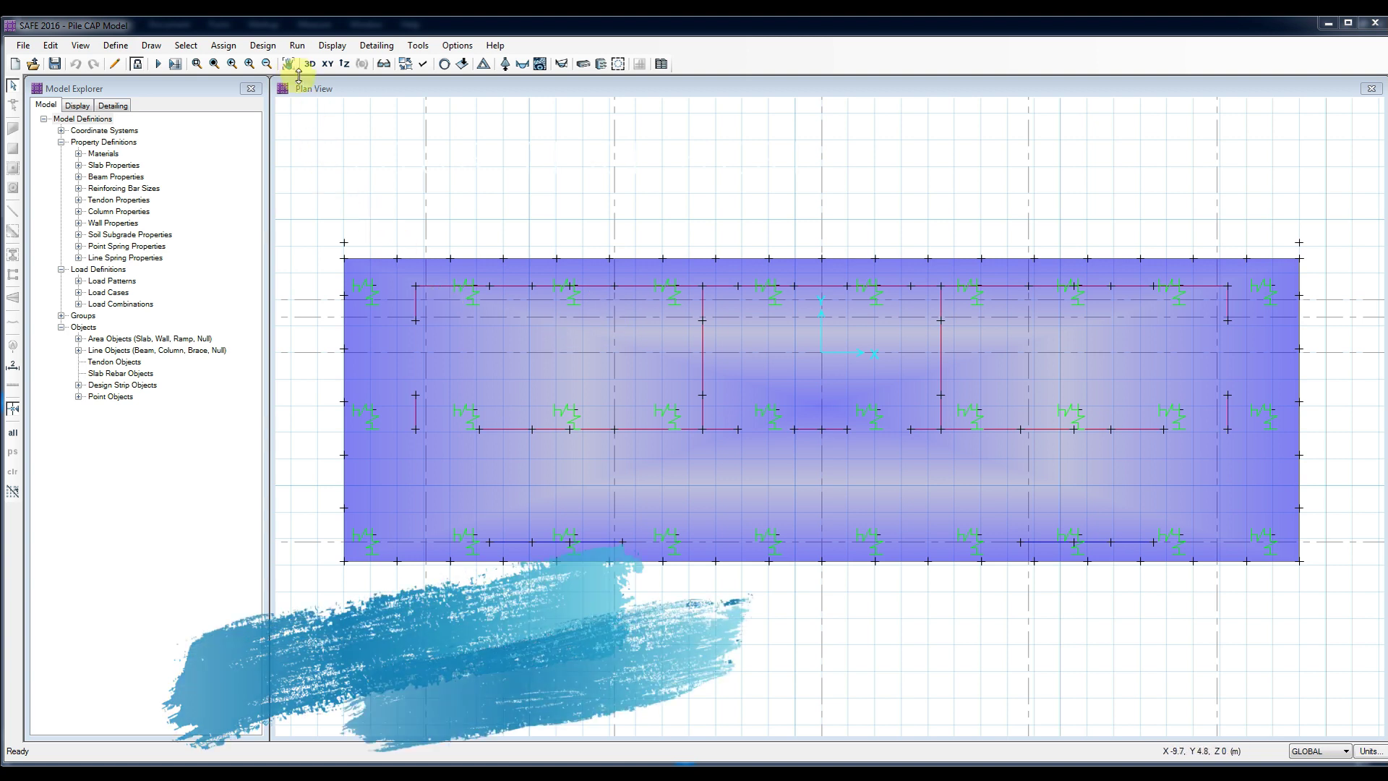
Step: Display the punching shear design results and the Fz point reactions for the ULT load combination
left_click(265, 46)
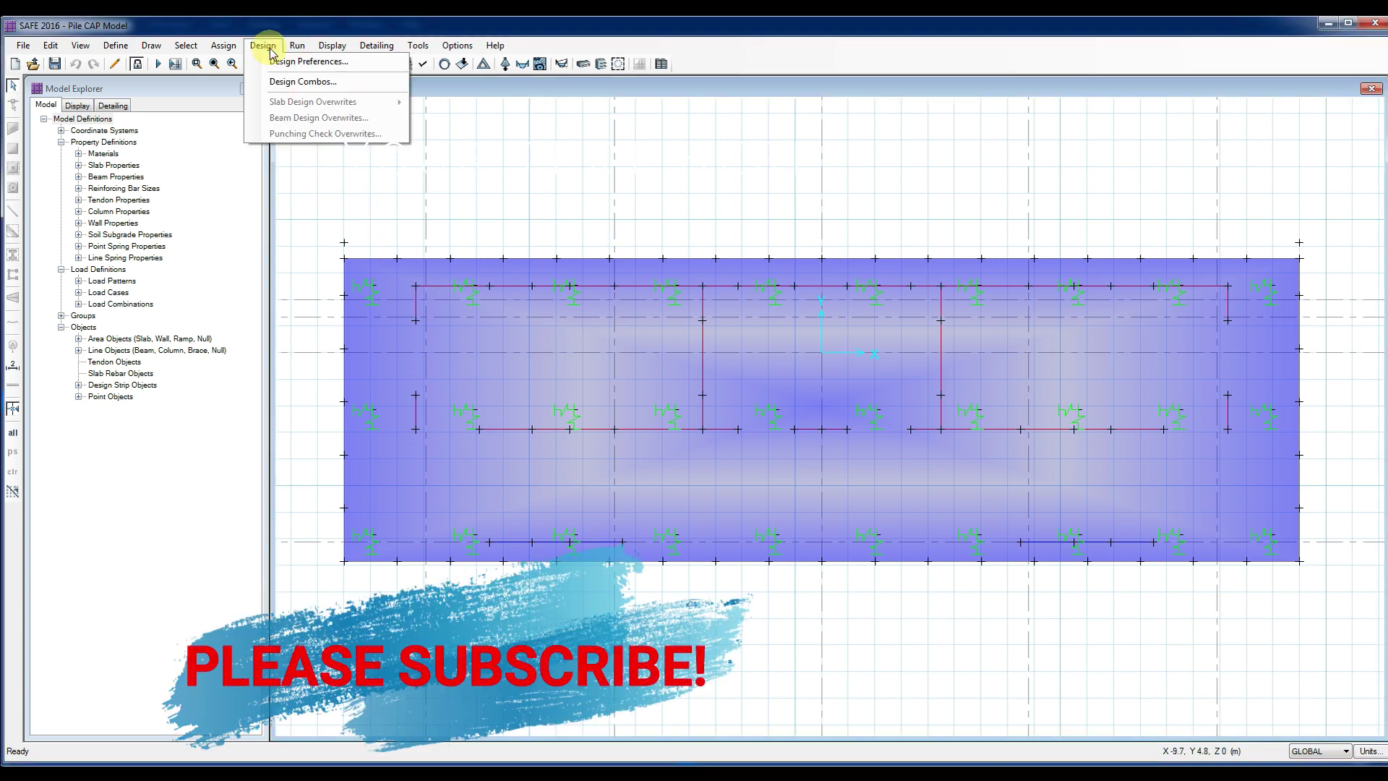
left_click(297, 45)
left_click(327, 46)
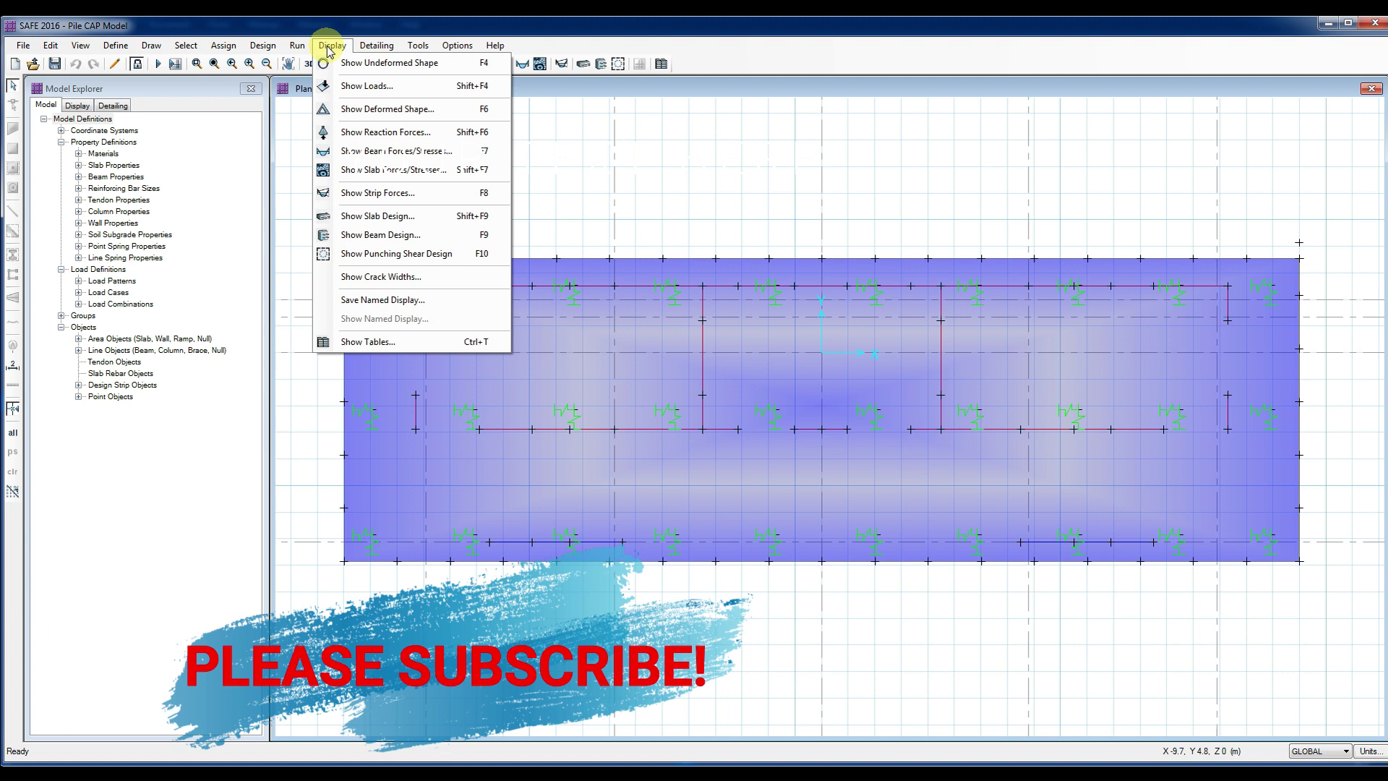
left_click(434, 253)
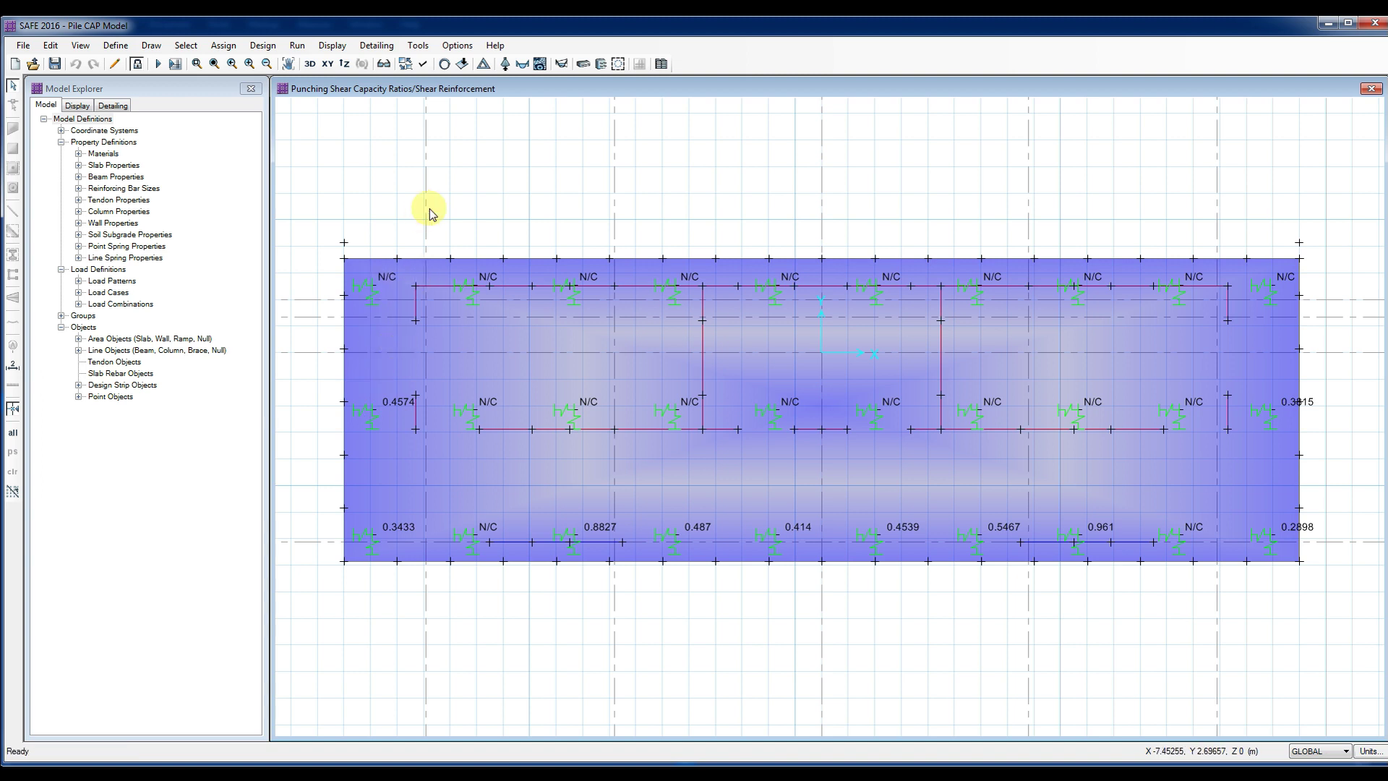
left_click(505, 64)
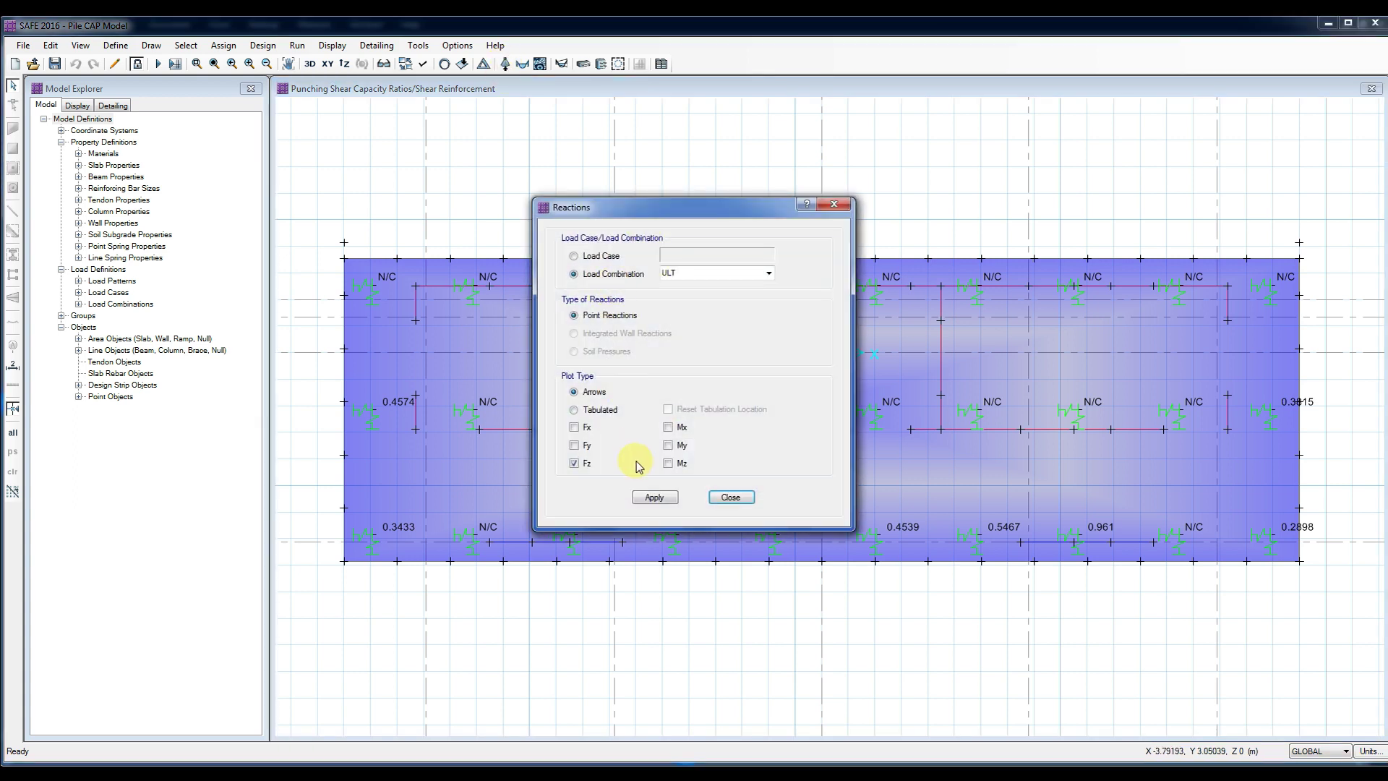
left_click(655, 497)
left_click(332, 44)
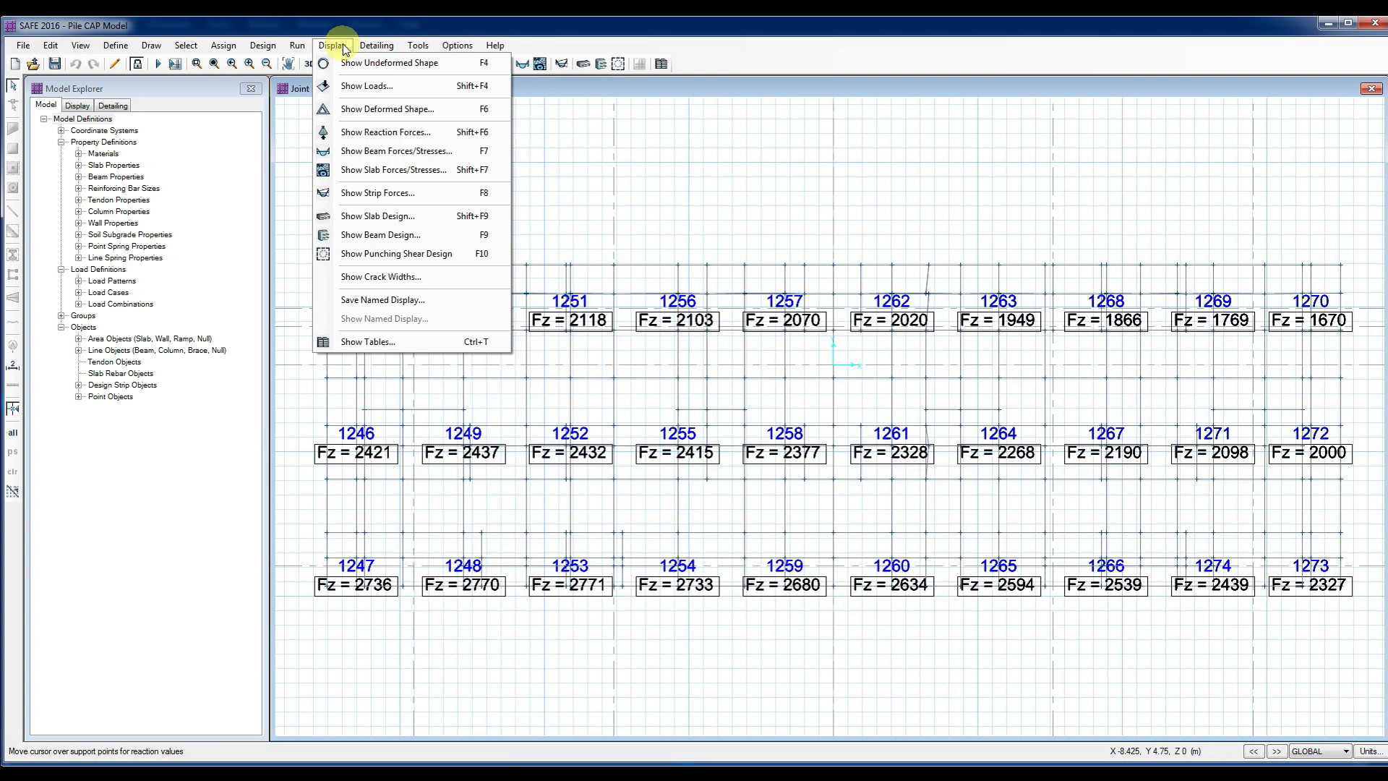
left_click(378, 215)
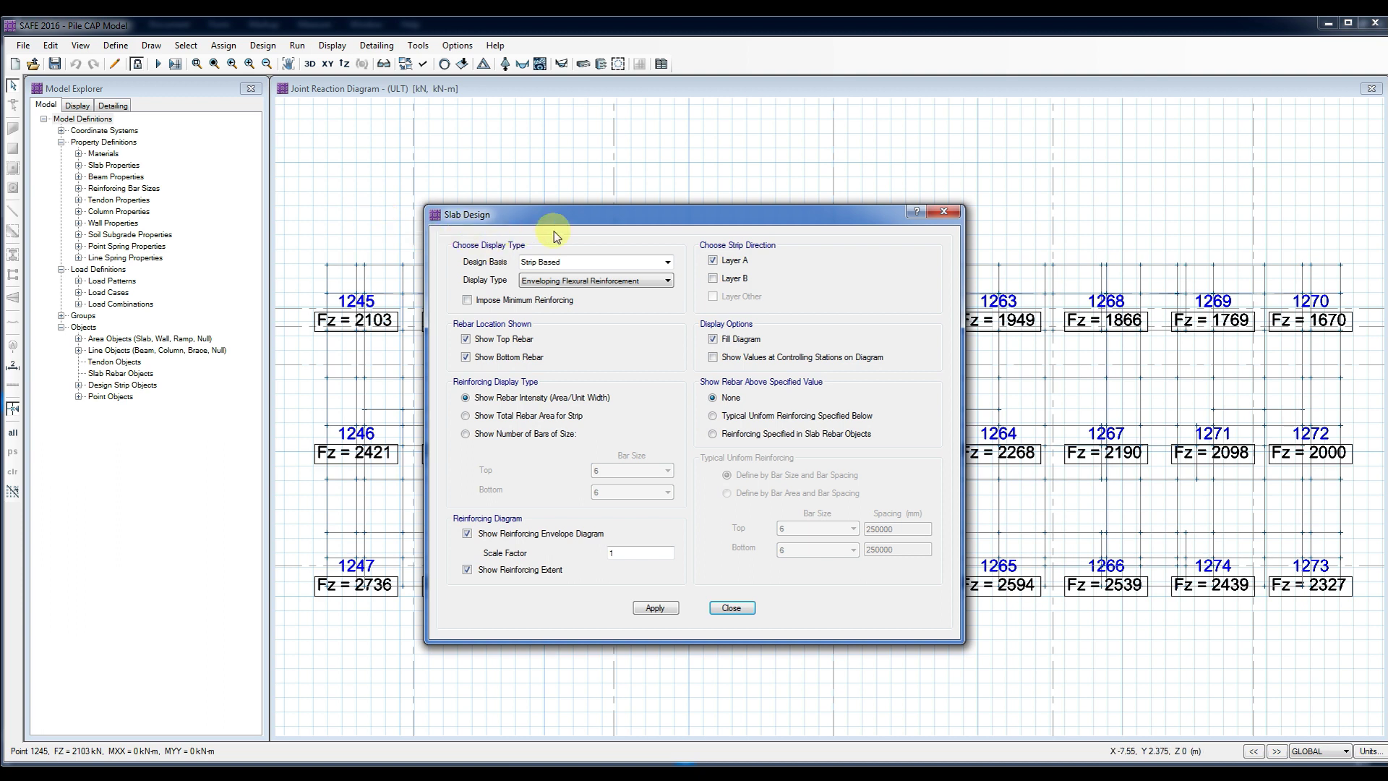
left_click(943, 211)
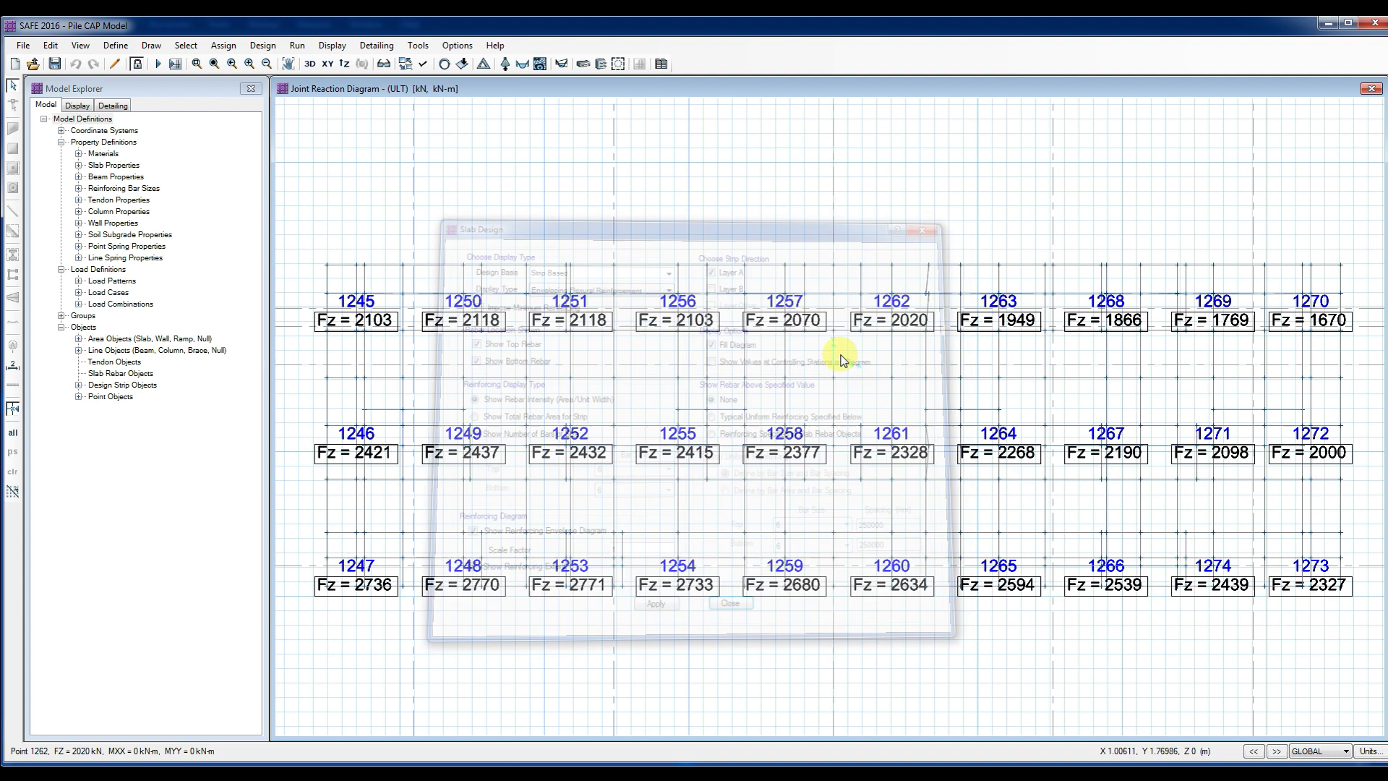
Step: Display strip-based enveloping flexural reinforcement for Layers A and B, top and bottom, with values shown at controlling stations
left_click(584, 66)
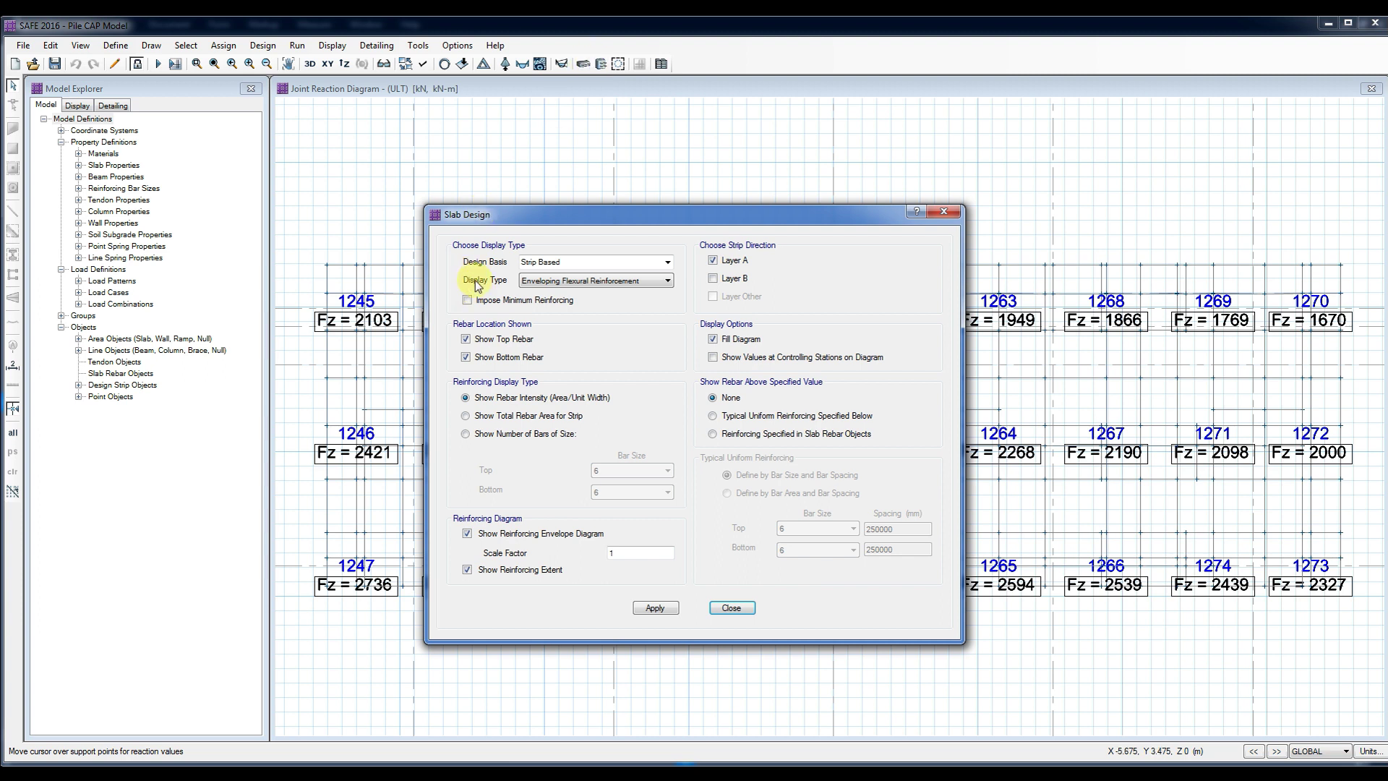
left_click(667, 263)
left_click(668, 265)
left_click(667, 265)
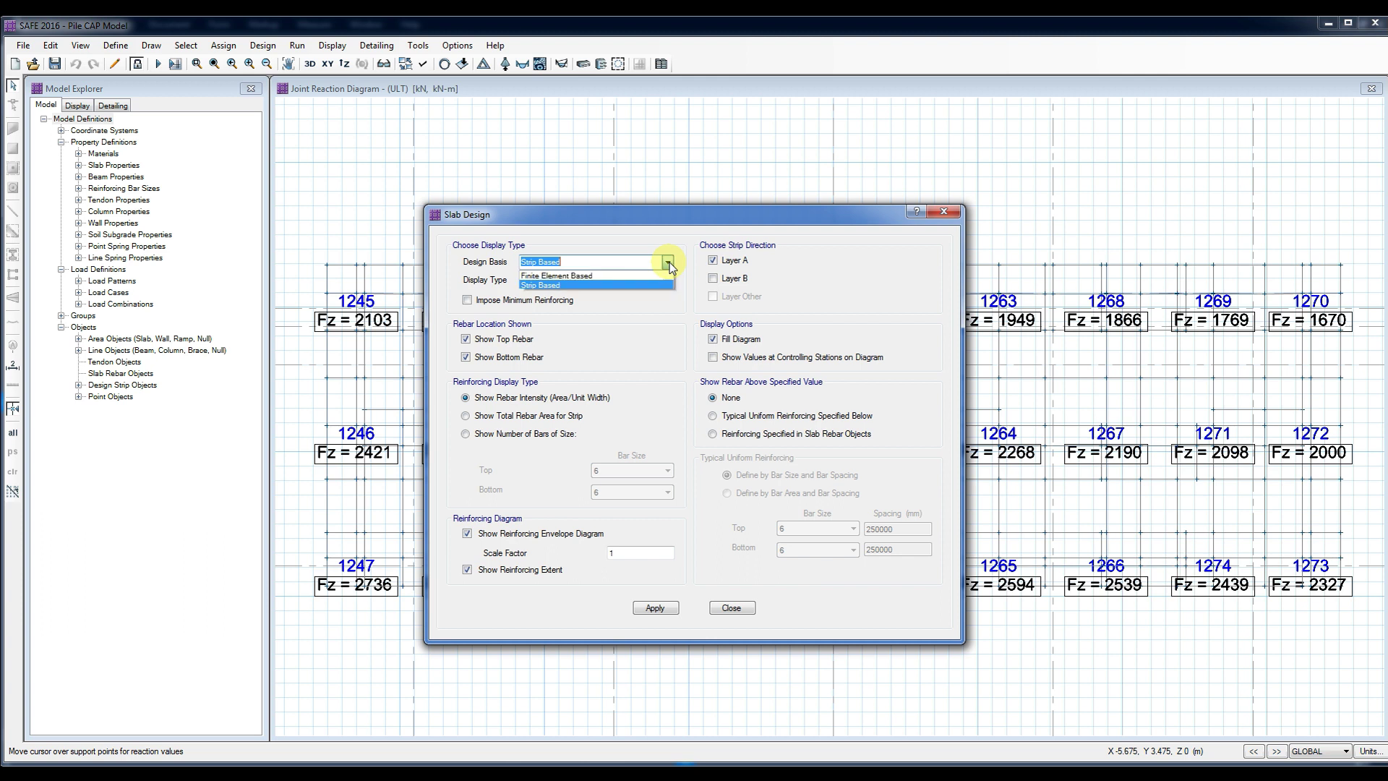
left_click(567, 286)
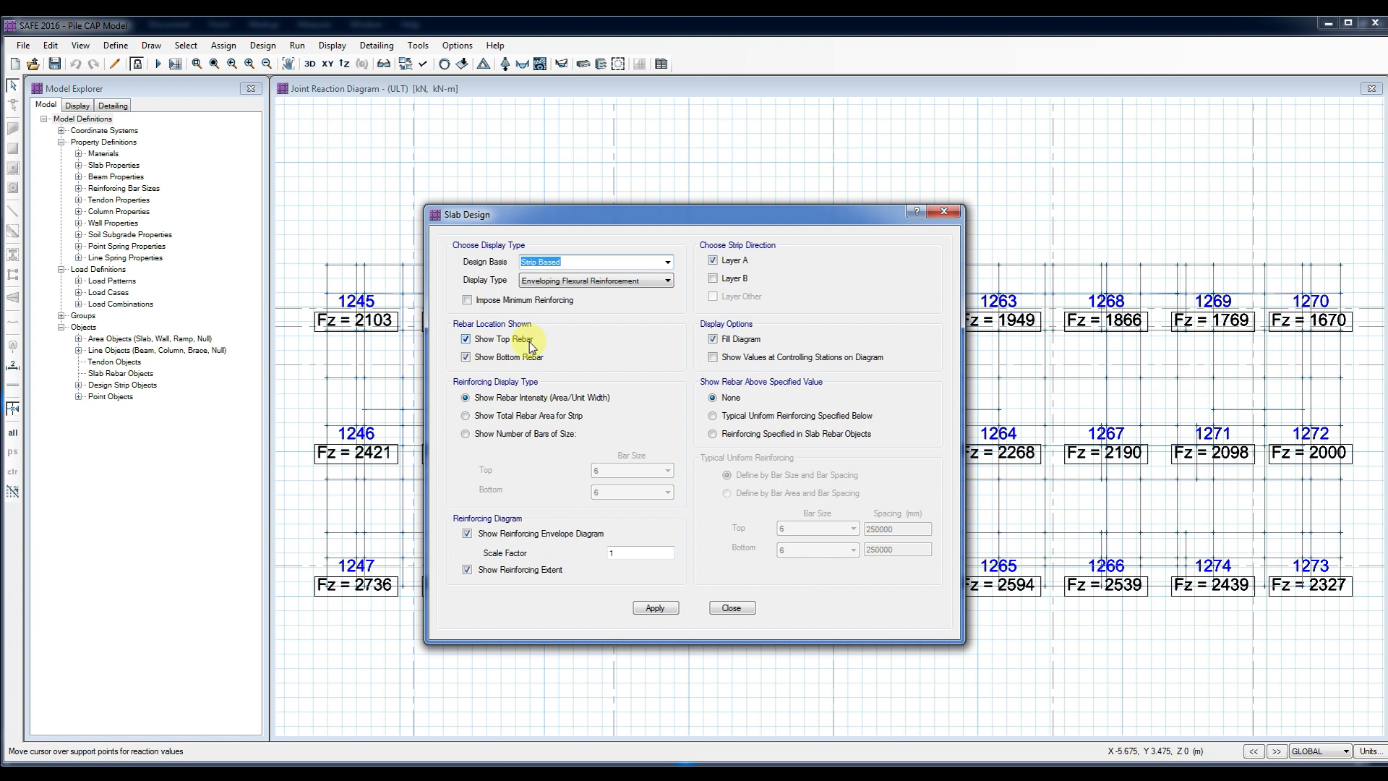
left_click(716, 280)
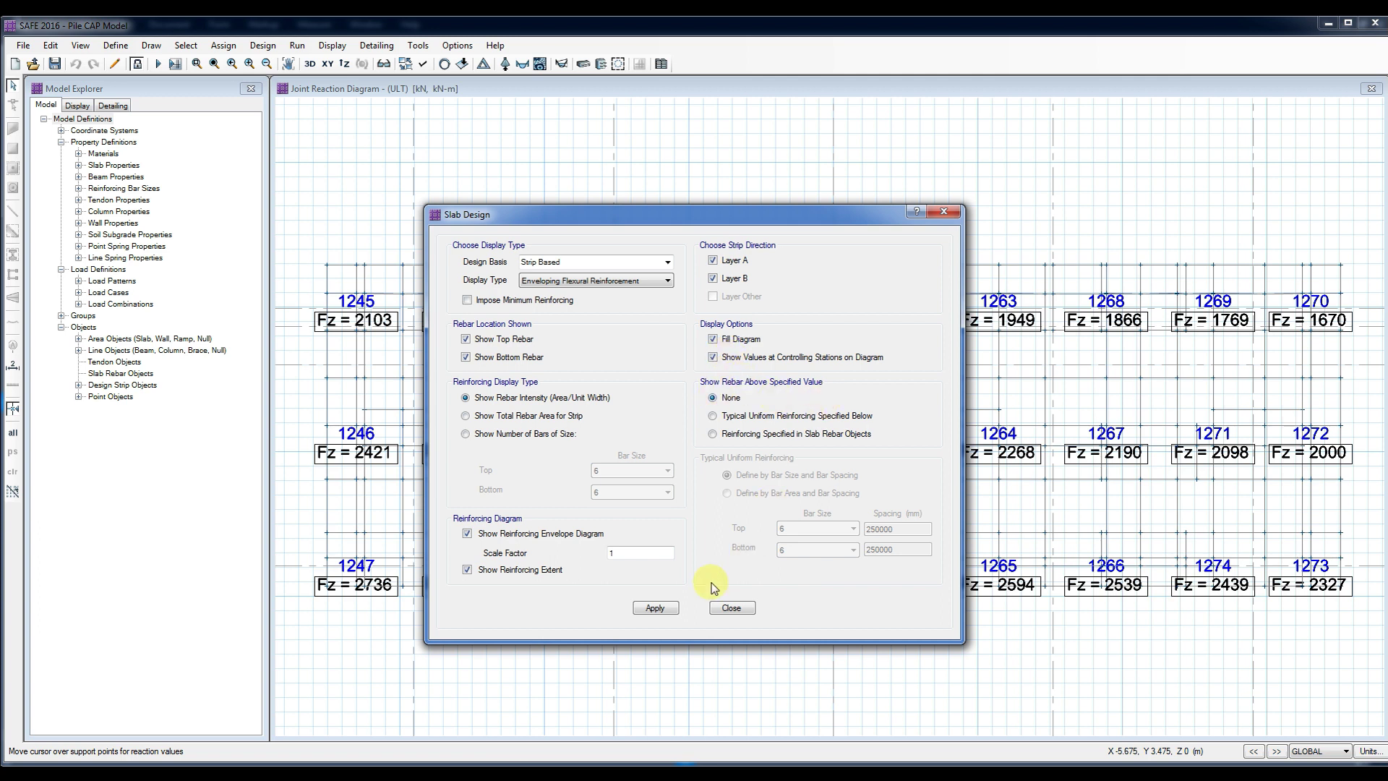
left_click(676, 609)
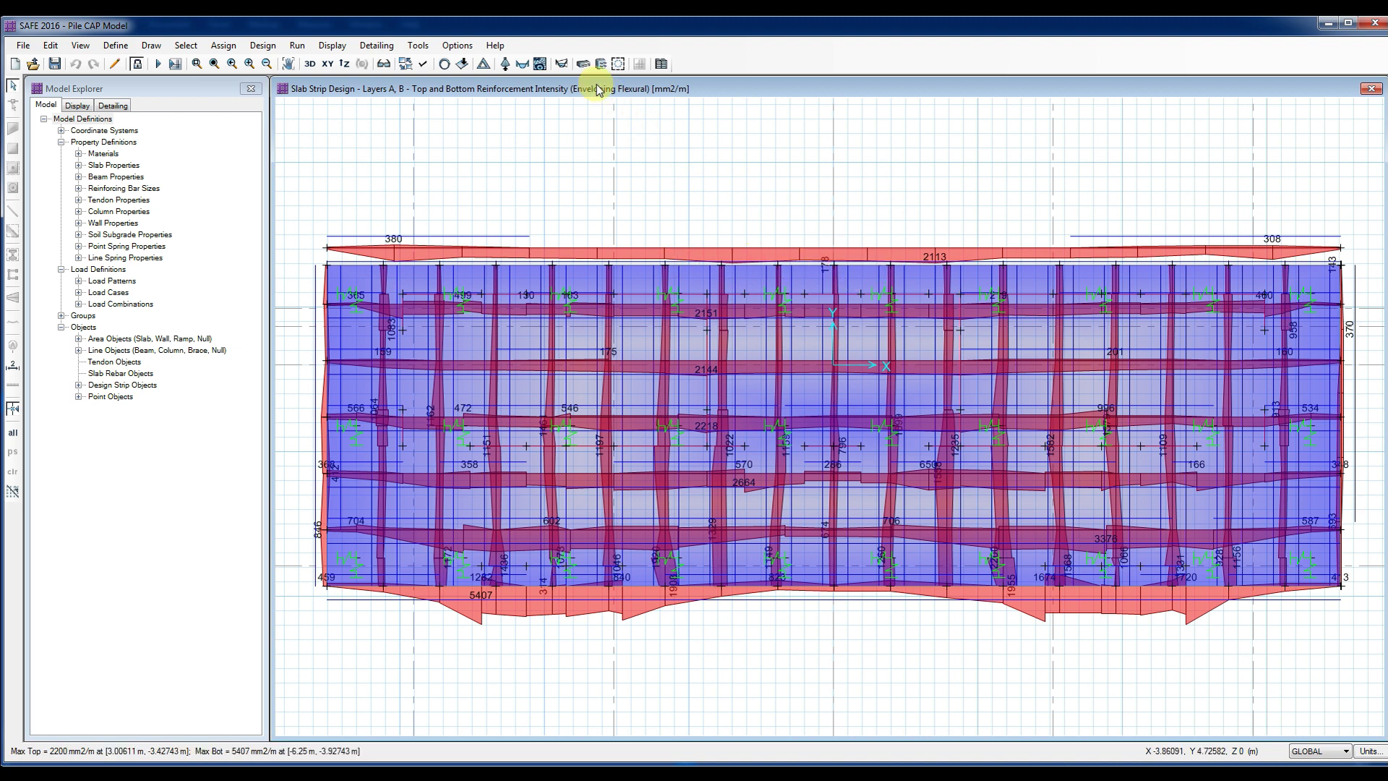
Step: Restrict the slab design display to bottom rebar intensity in Layer A only
left_click(584, 65)
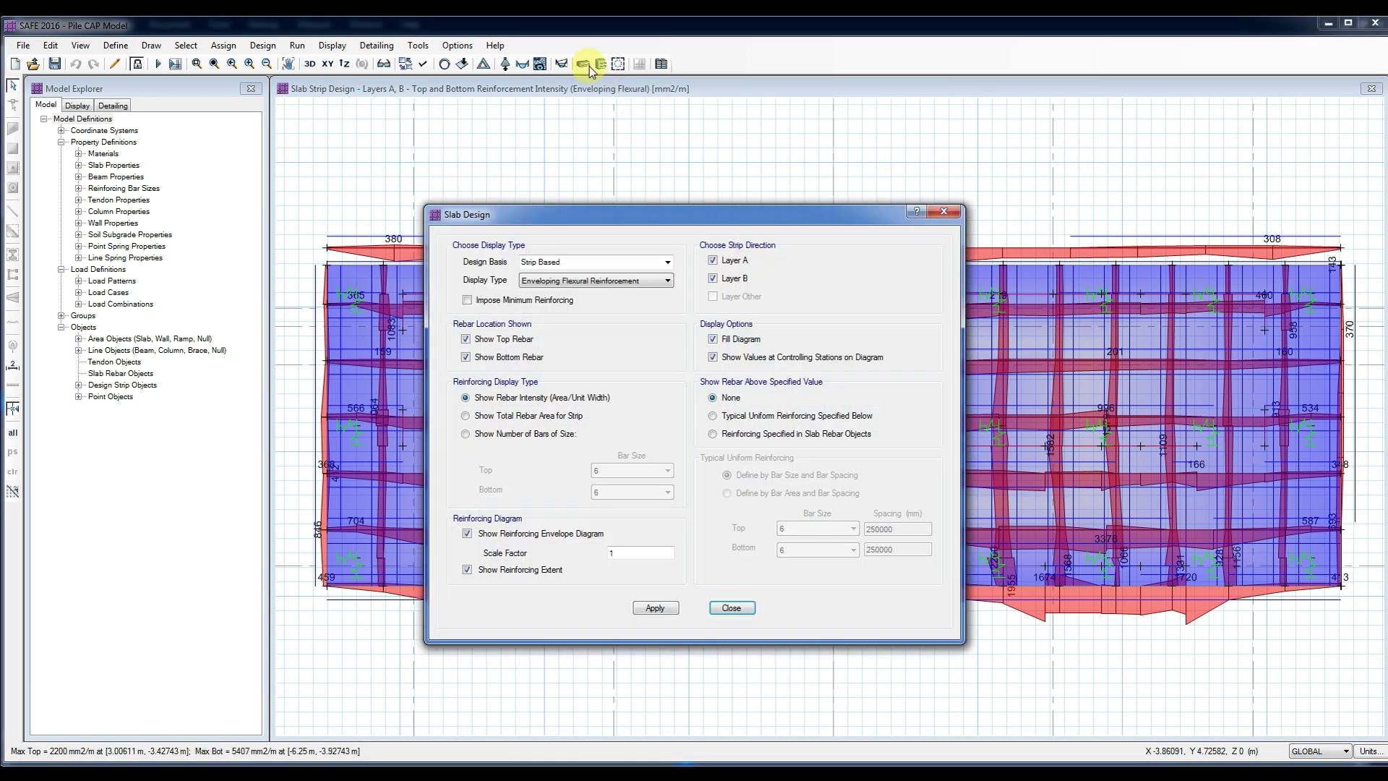
left_click(528, 339)
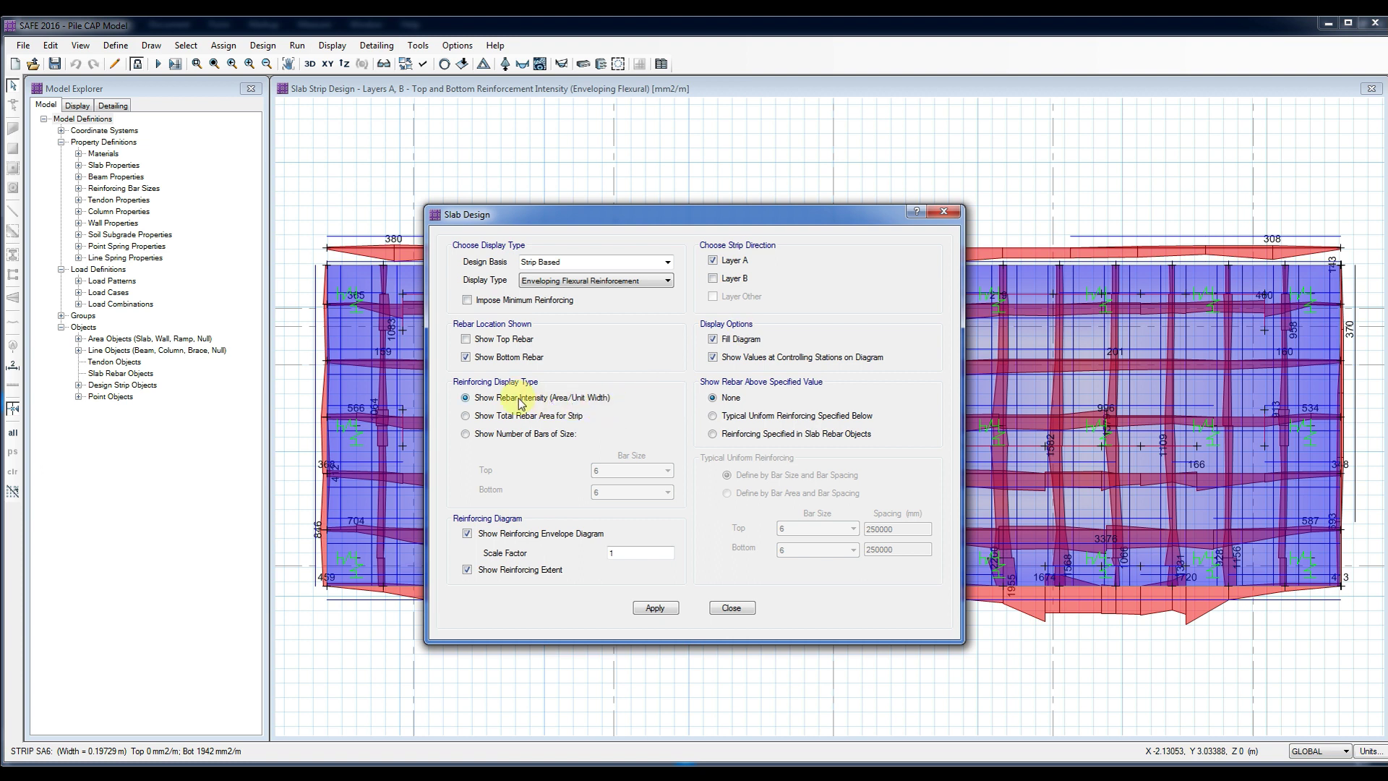
left_click(656, 607)
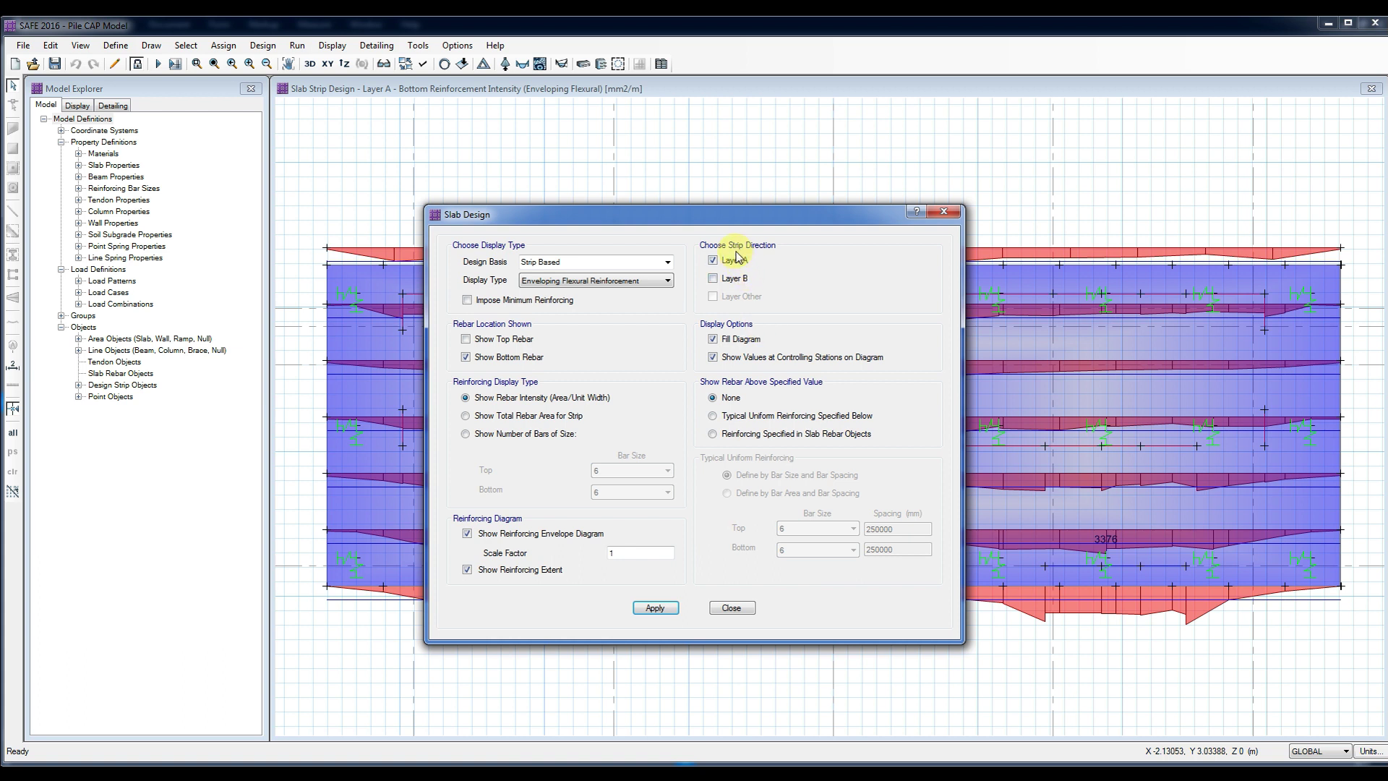
Step: Show only rebar above a specified typical uniform reinforcing, with top bars of size 16 at 200 mm spacing
left_click(754, 417)
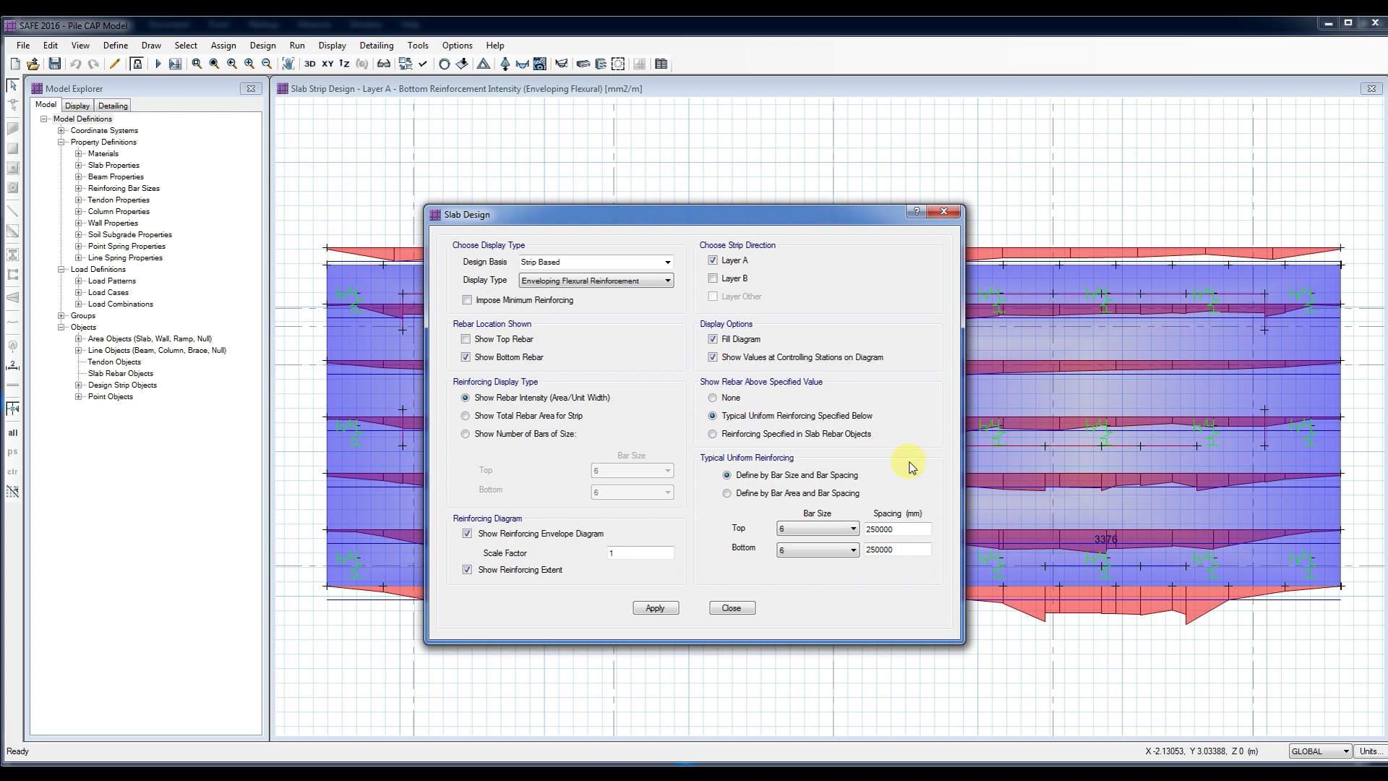
left_click(847, 534)
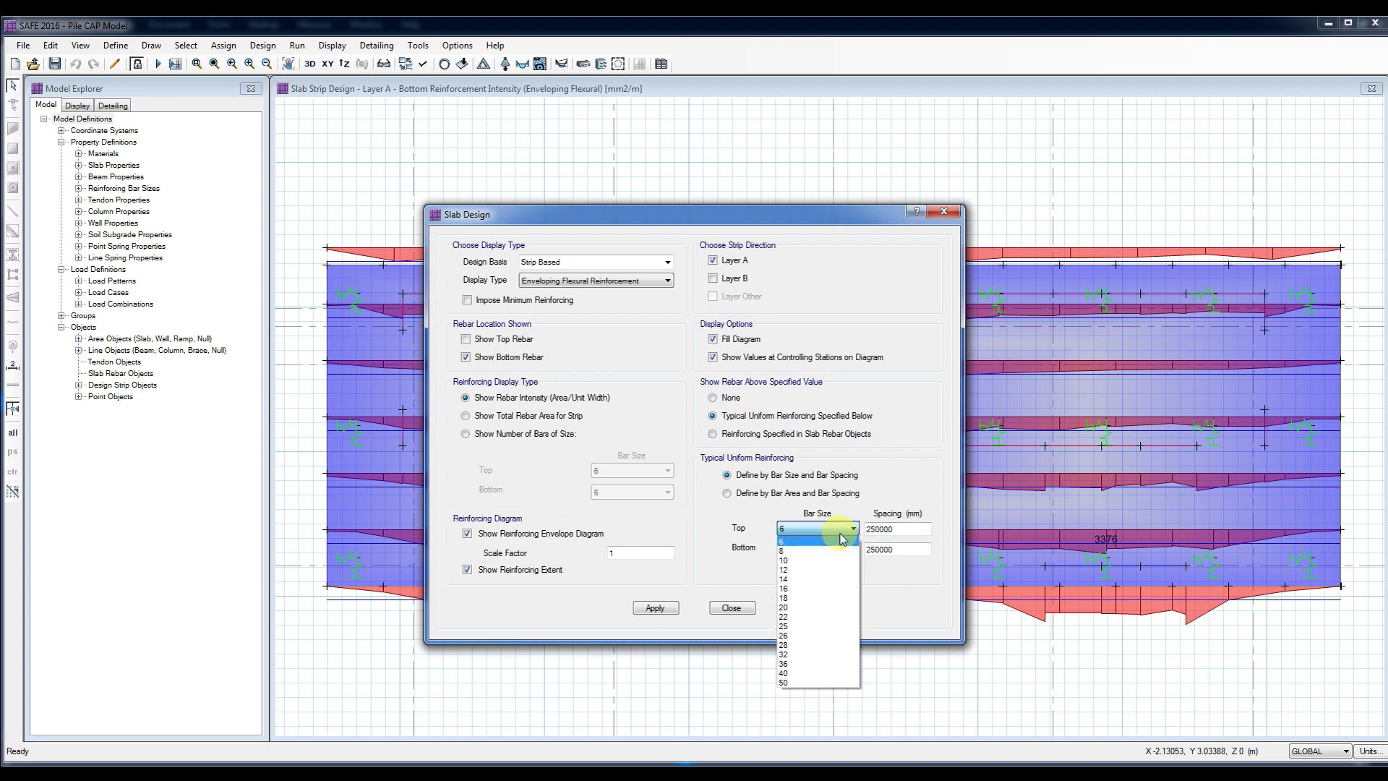
left_click(815, 589)
double_click(887, 528)
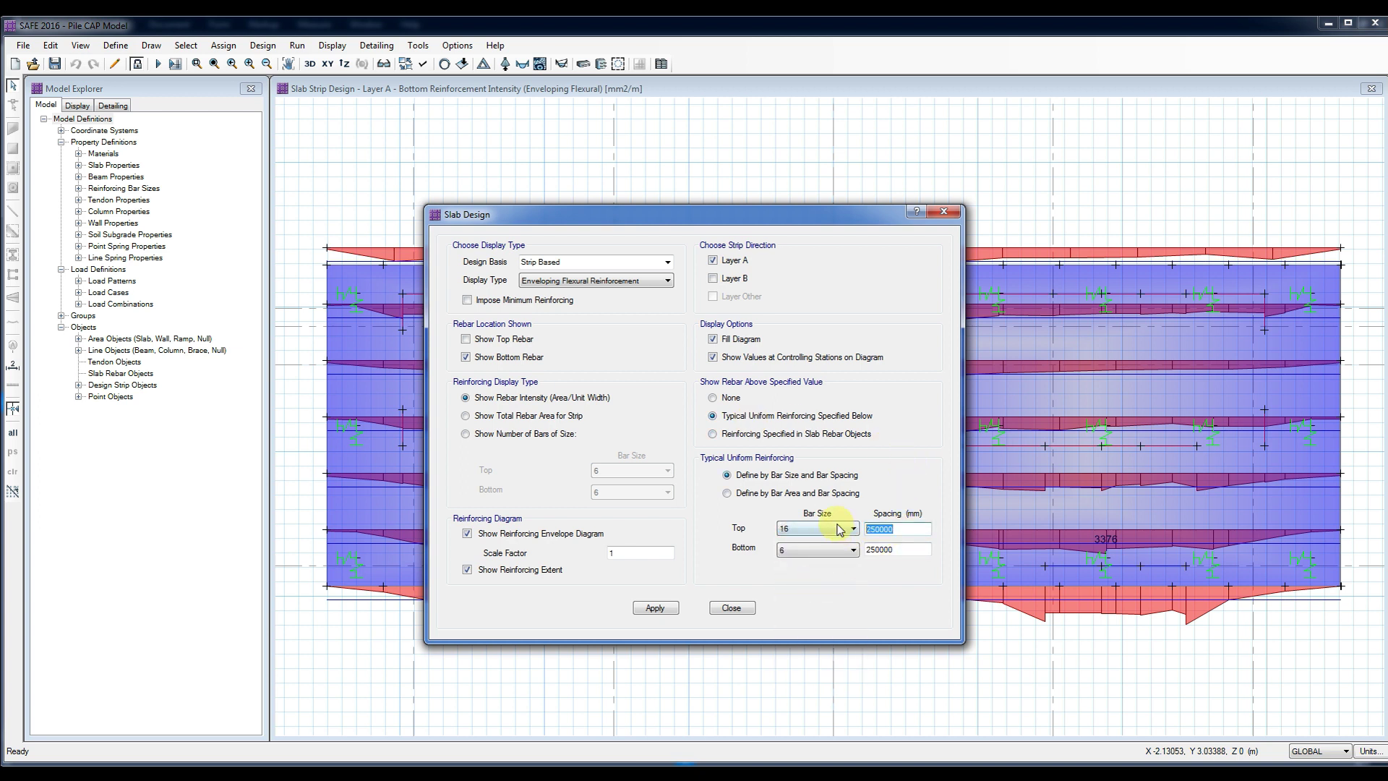
type("2")
Step: Set the bottom uniform reinforcing to size 20 bars at 200 mm spacing and apply it to the Layer A display
left_click(835, 553)
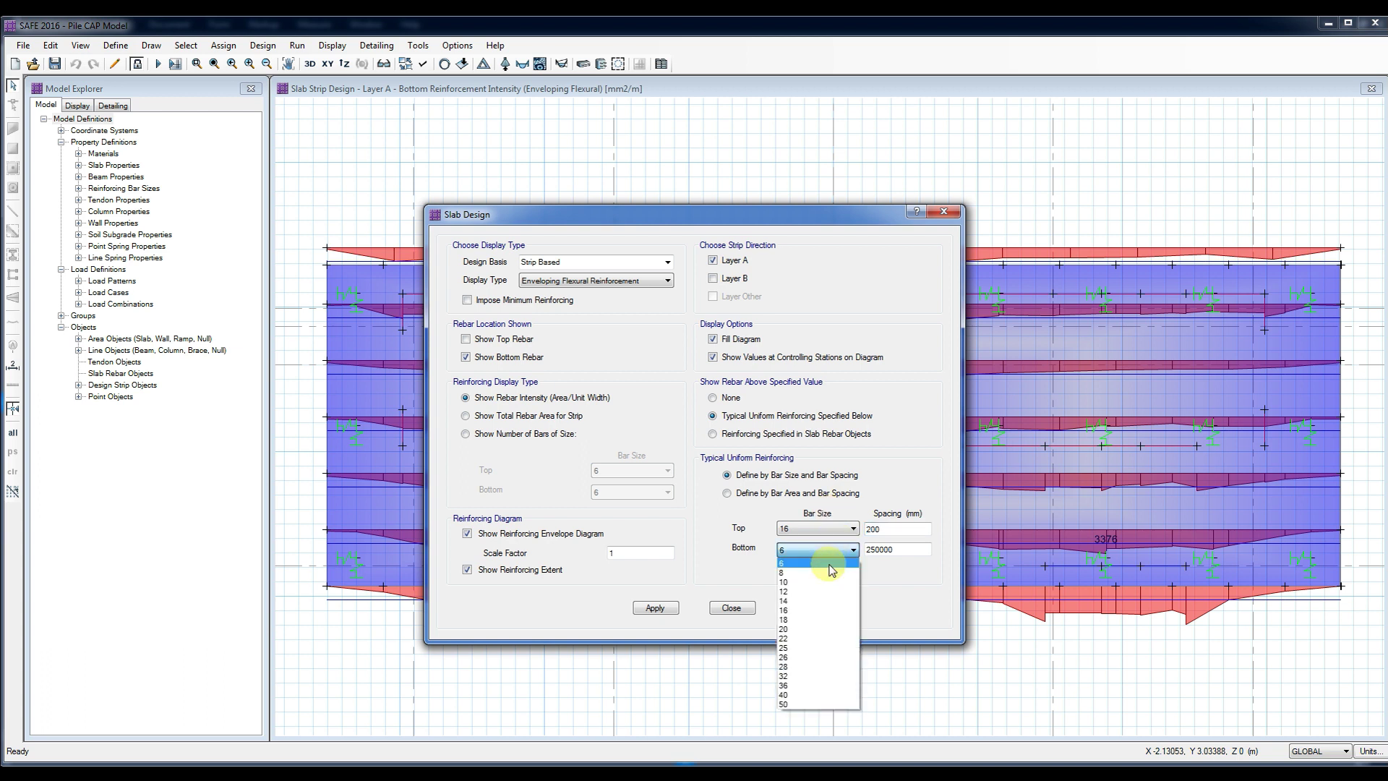
left_click(811, 626)
double_click(892, 549)
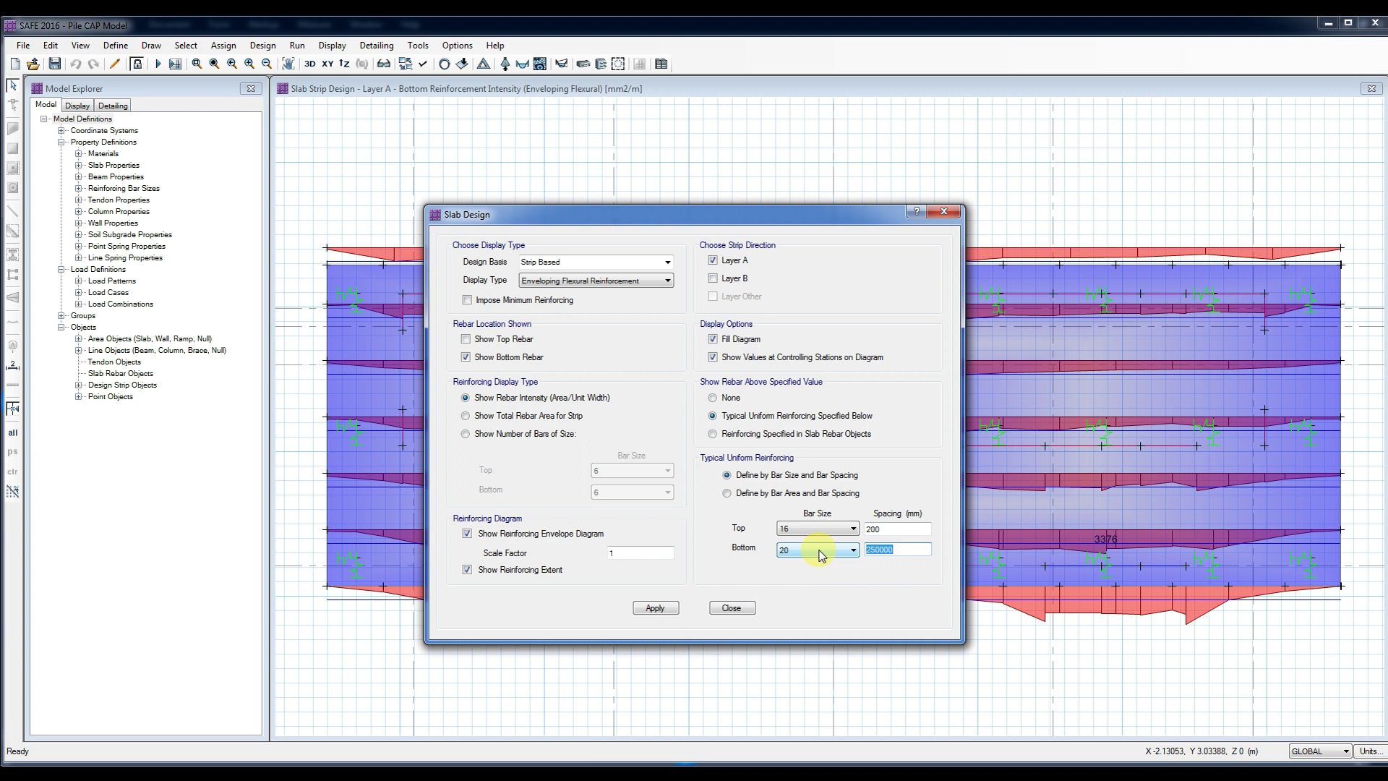
left_click(653, 609)
left_click(729, 609)
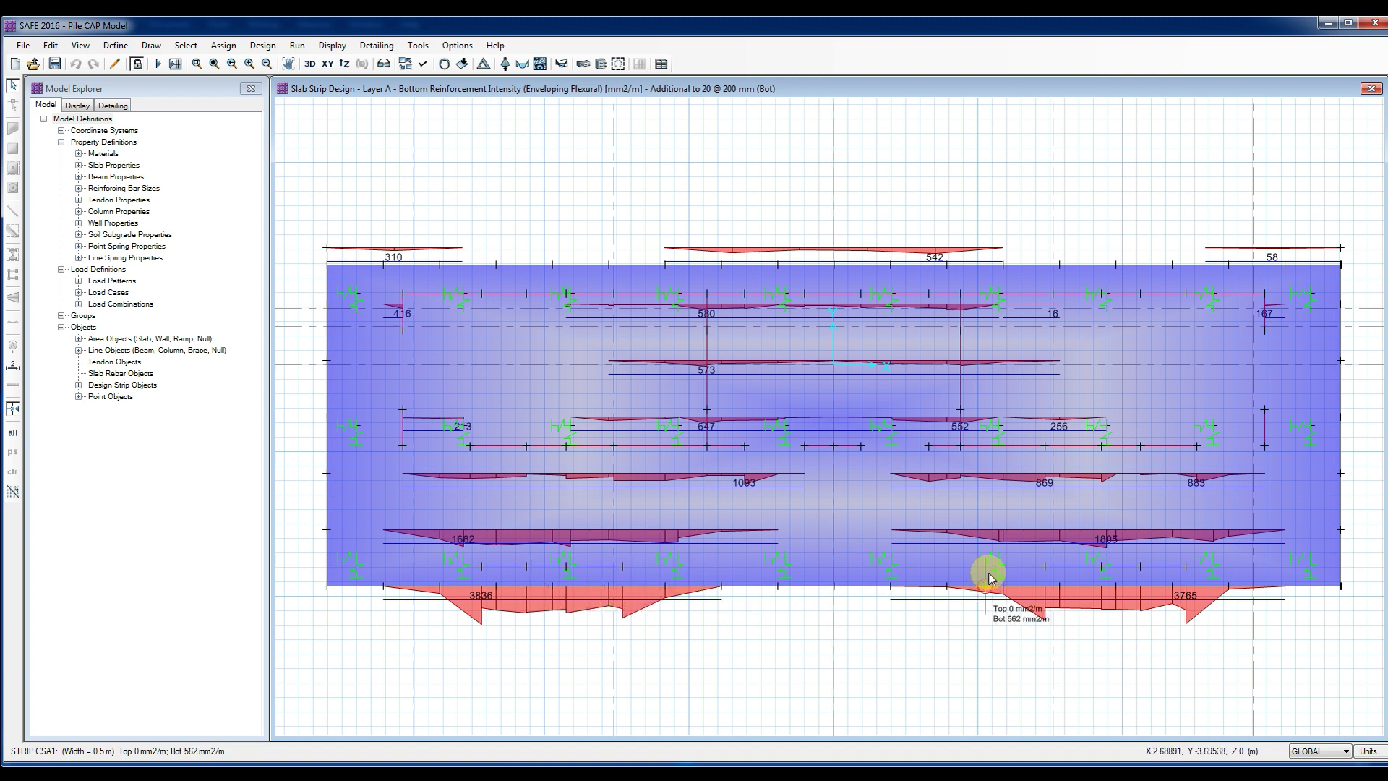
Step: Display the additional bottom reinforcement for Layer B instead of Layer A
left_click(583, 64)
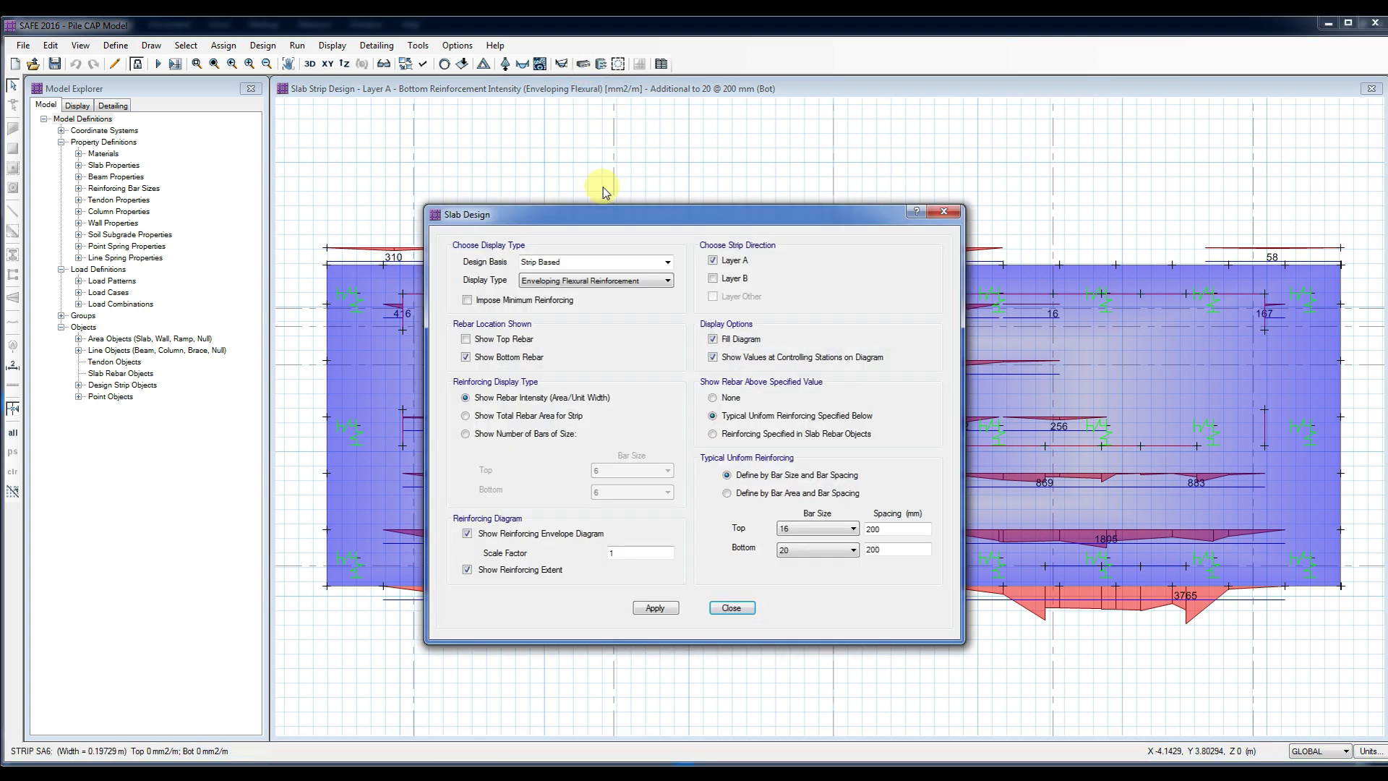
left_click_drag(598, 212, 727, 108)
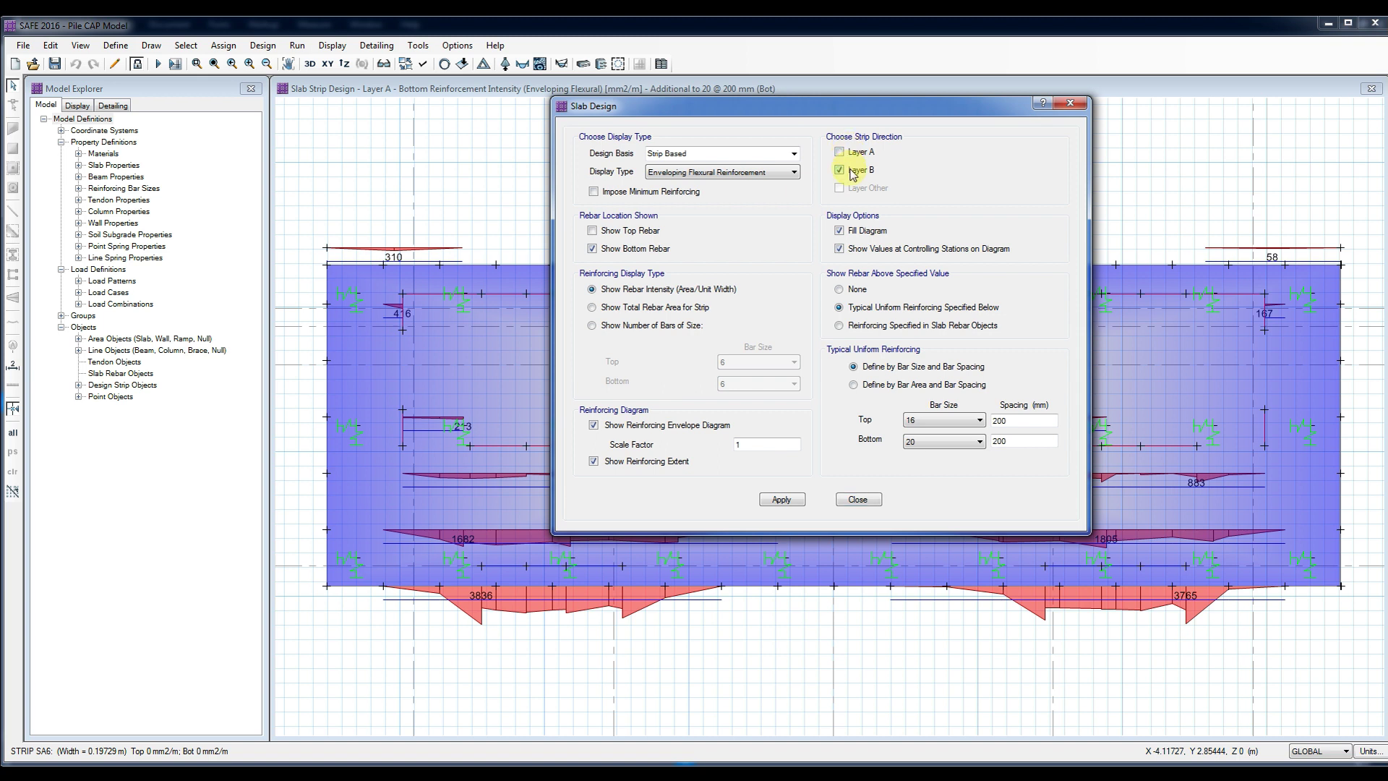
left_click(788, 500)
left_click(858, 500)
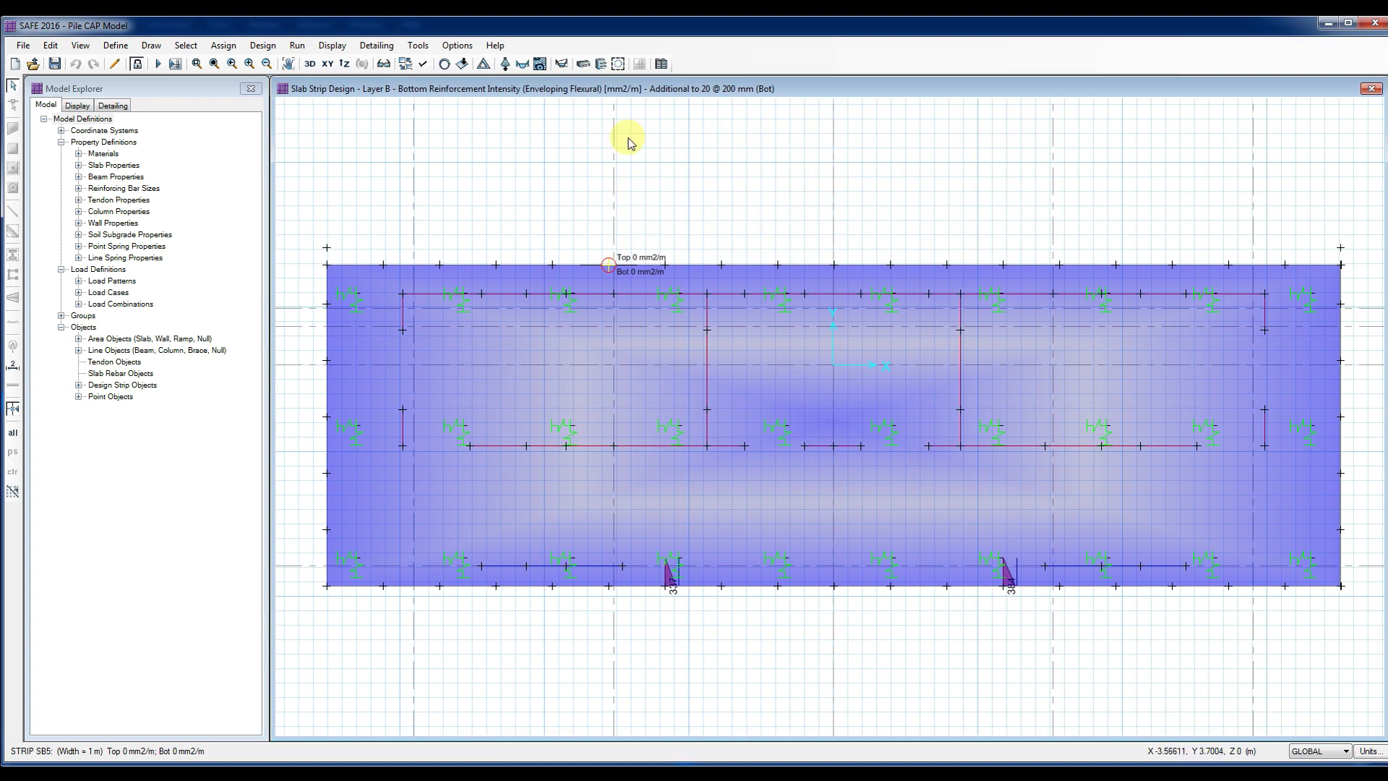
Step: Display only the additional top reinforcement, first for Layer B and finally for Layer A
left_click(583, 64)
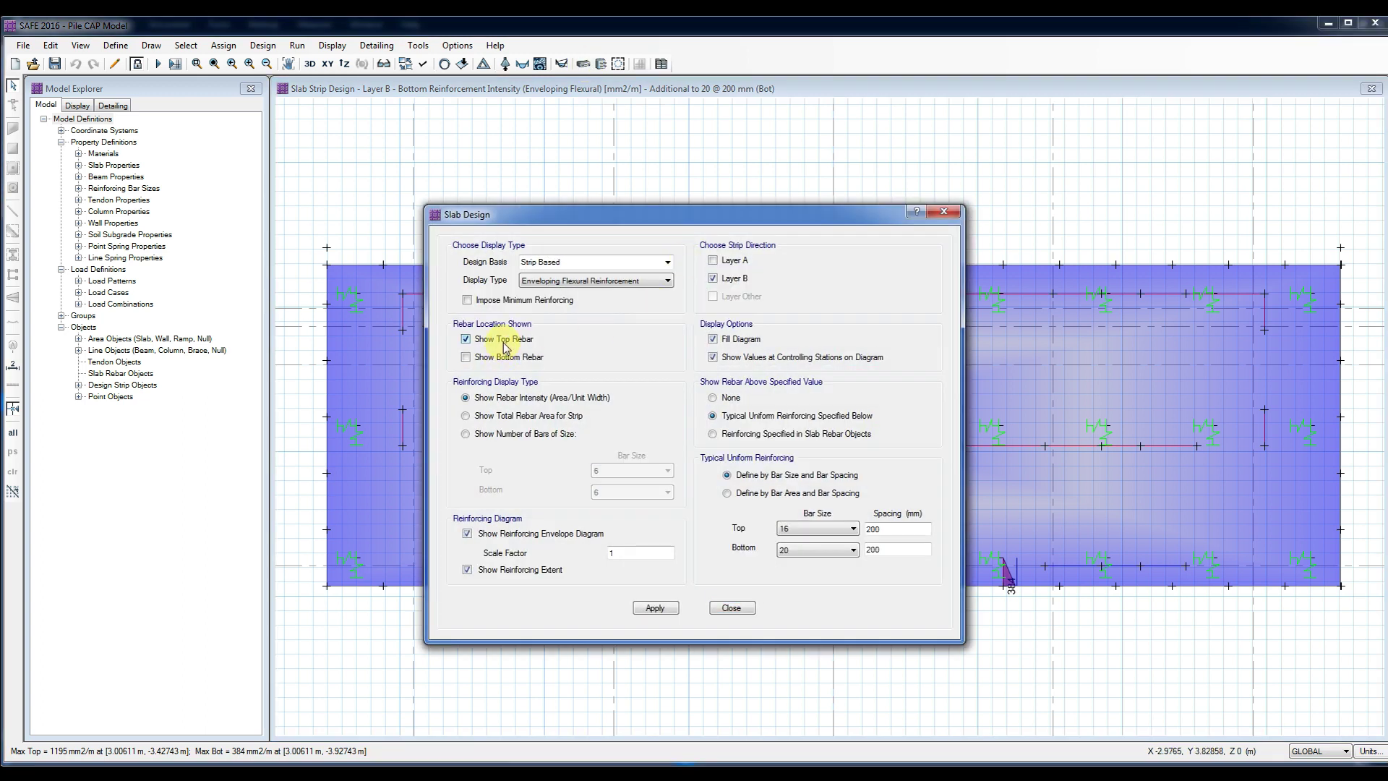
left_click(646, 608)
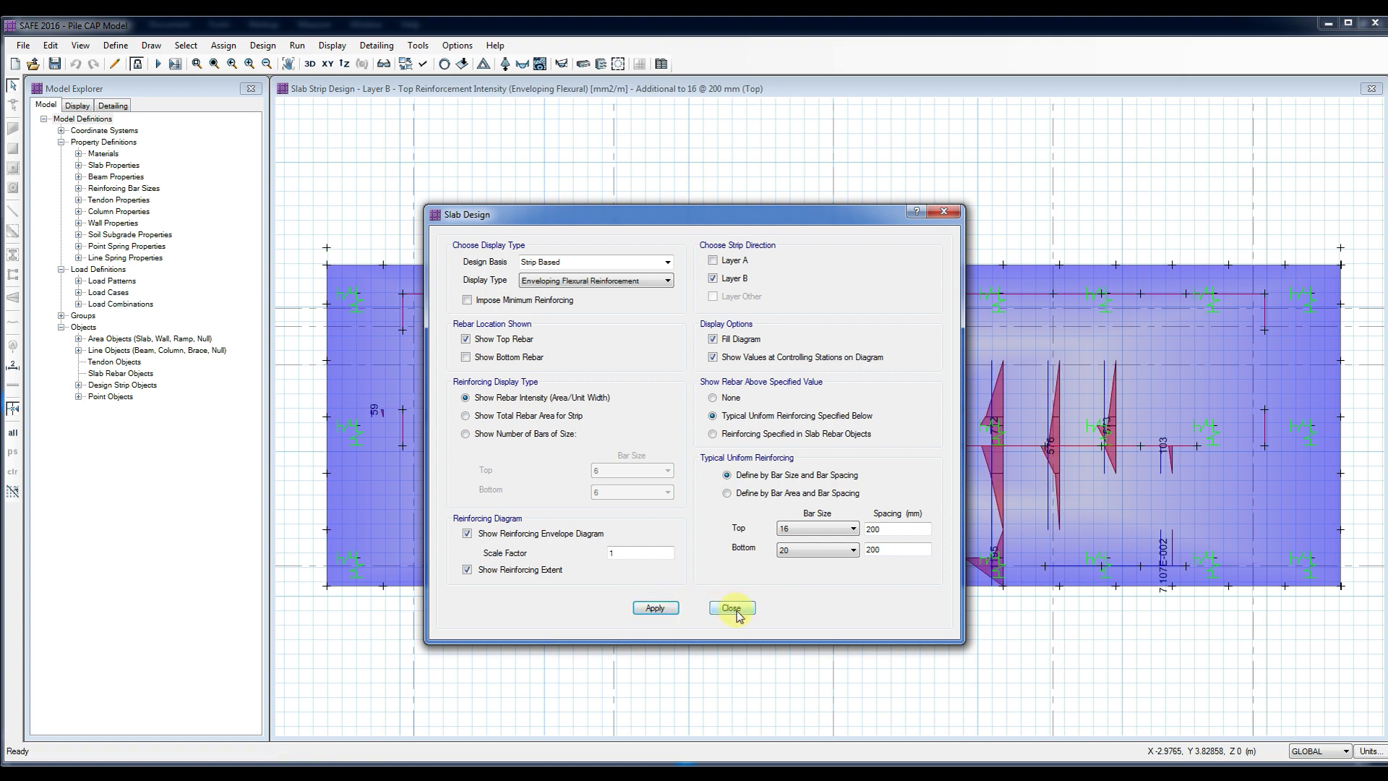
left_click(736, 261)
left_click(672, 606)
left_click(731, 608)
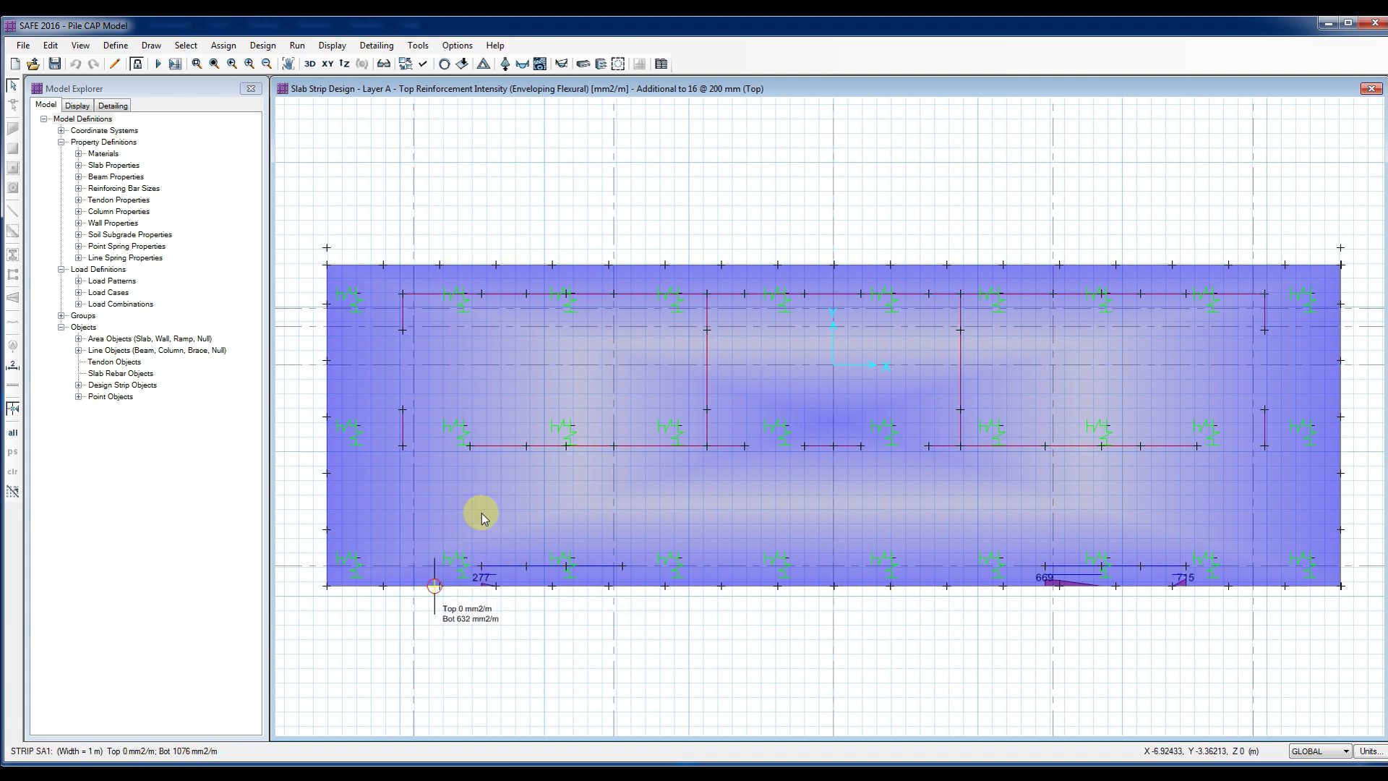
Step: Switch the additional top reinforcement display from Layer A back to Layer B
left_click(584, 65)
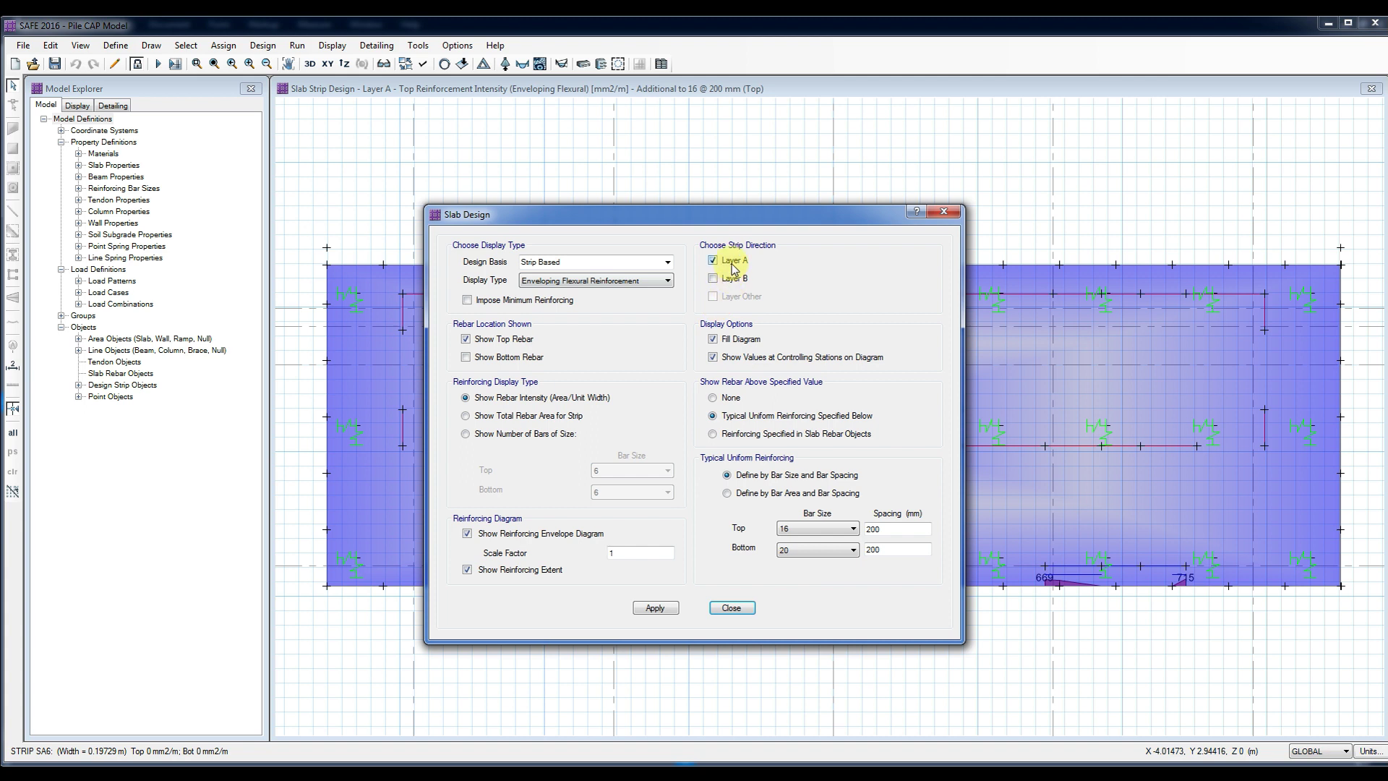
left_click(671, 613)
left_click(731, 607)
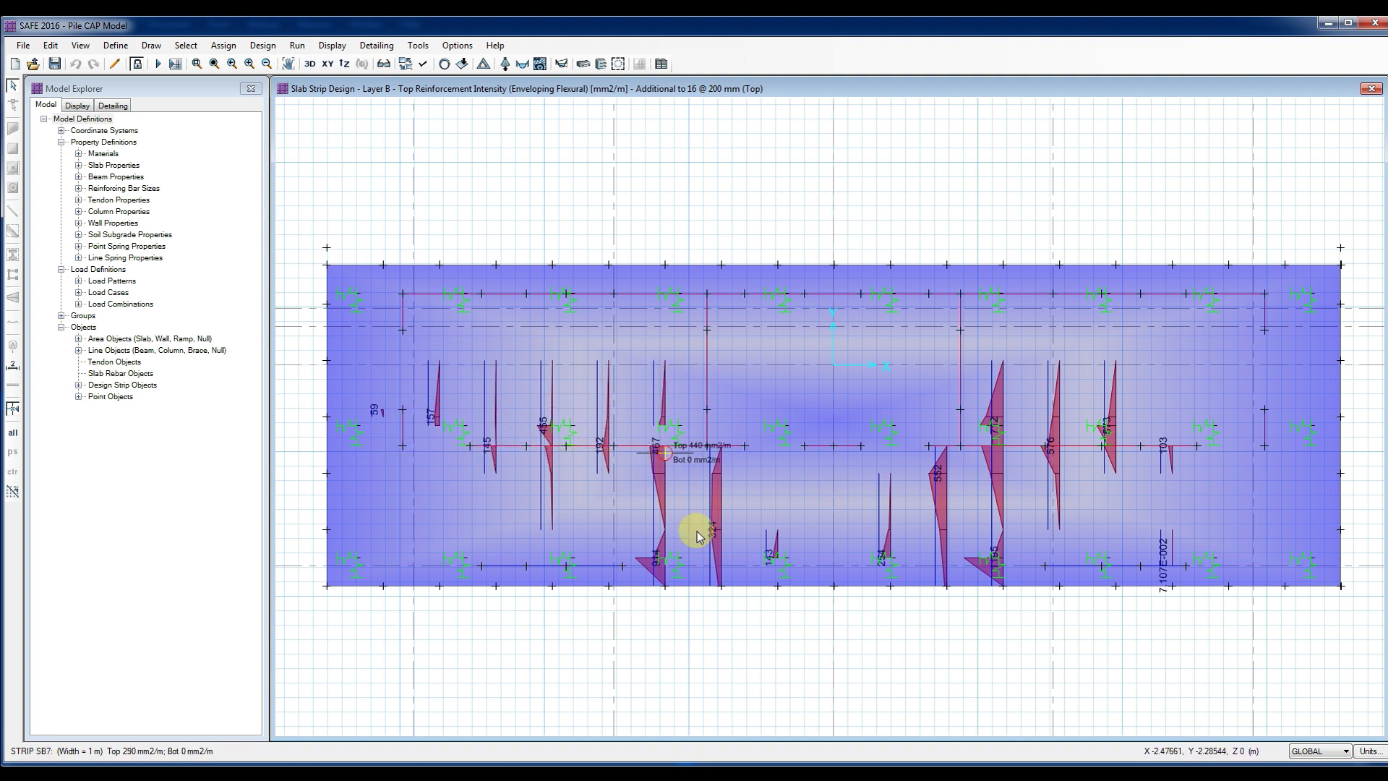
Step: Change the top uniform reinforcing bar size to 20 and apply it to the Layer B display
left_click(583, 64)
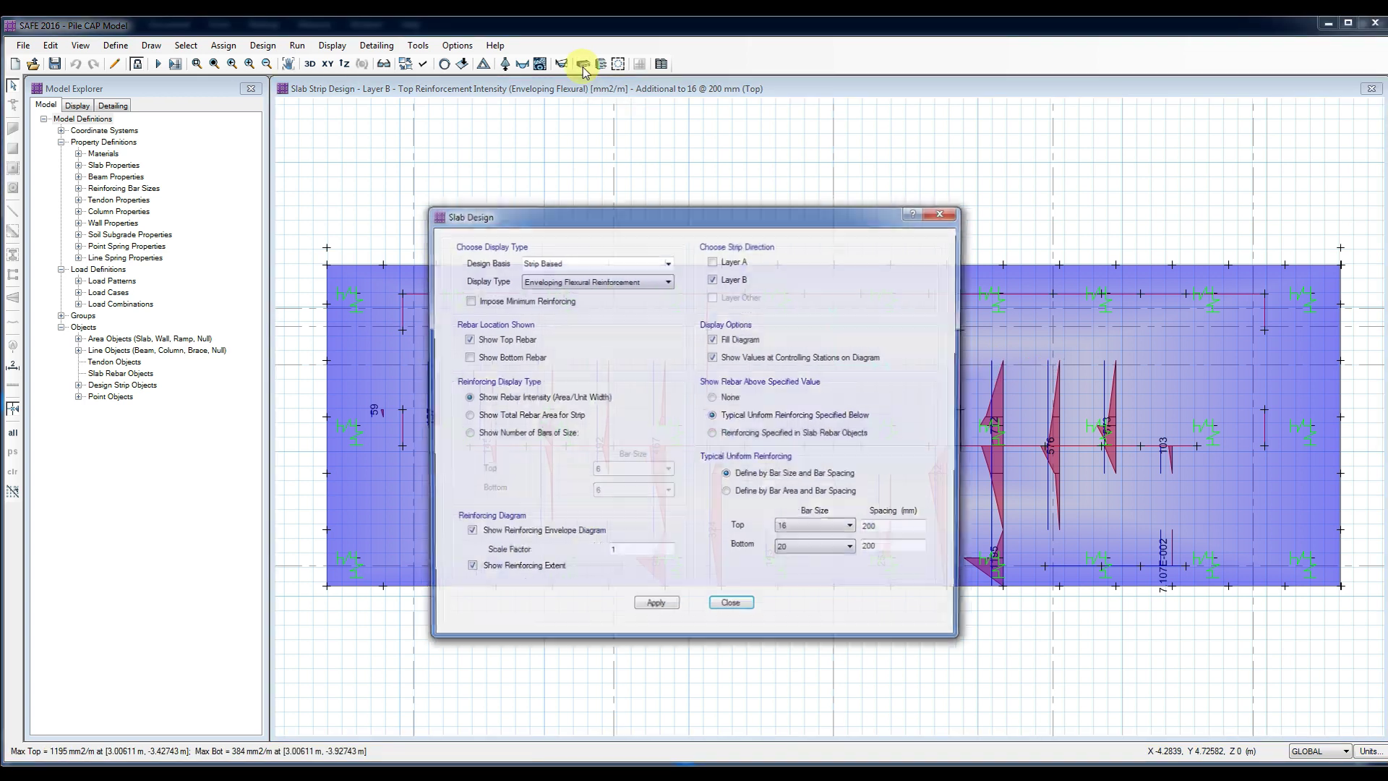
left_click(806, 533)
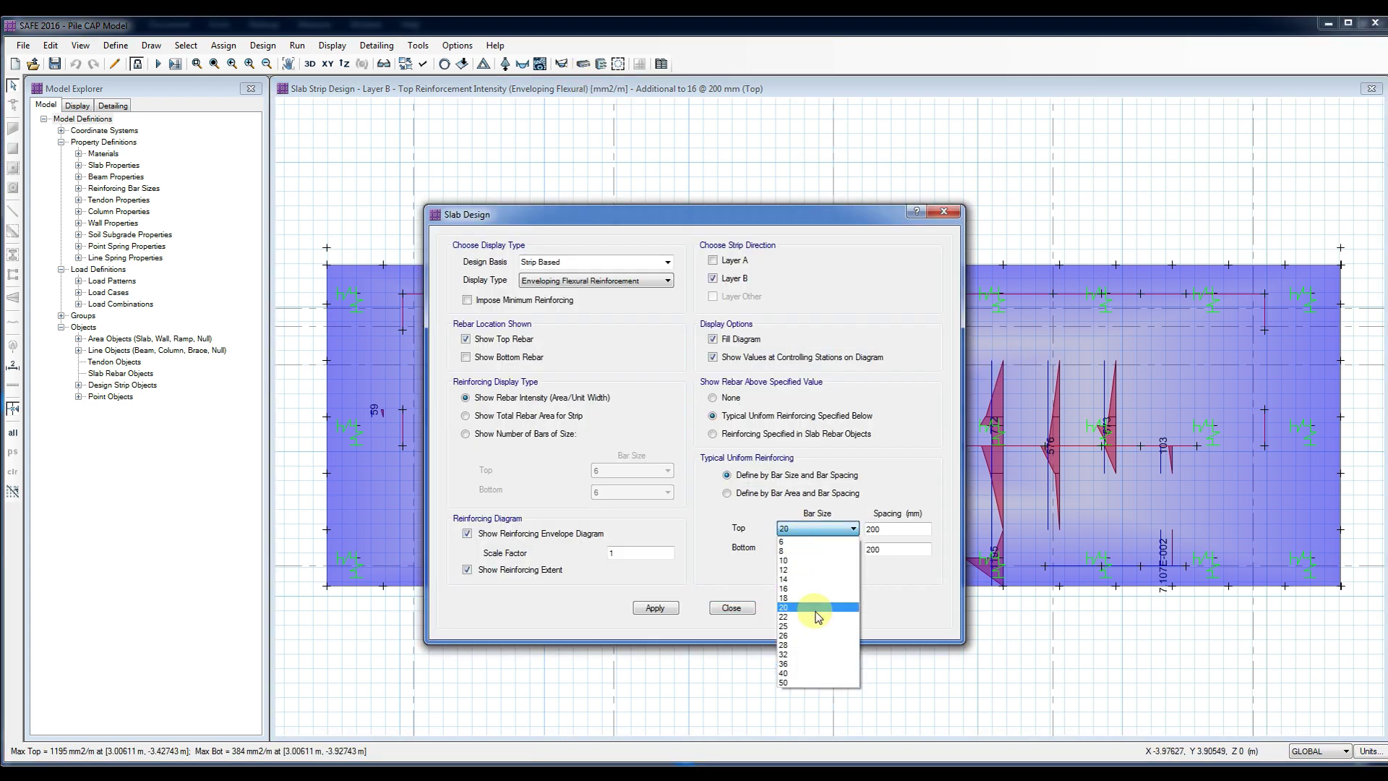
left_click(817, 611)
left_click(655, 608)
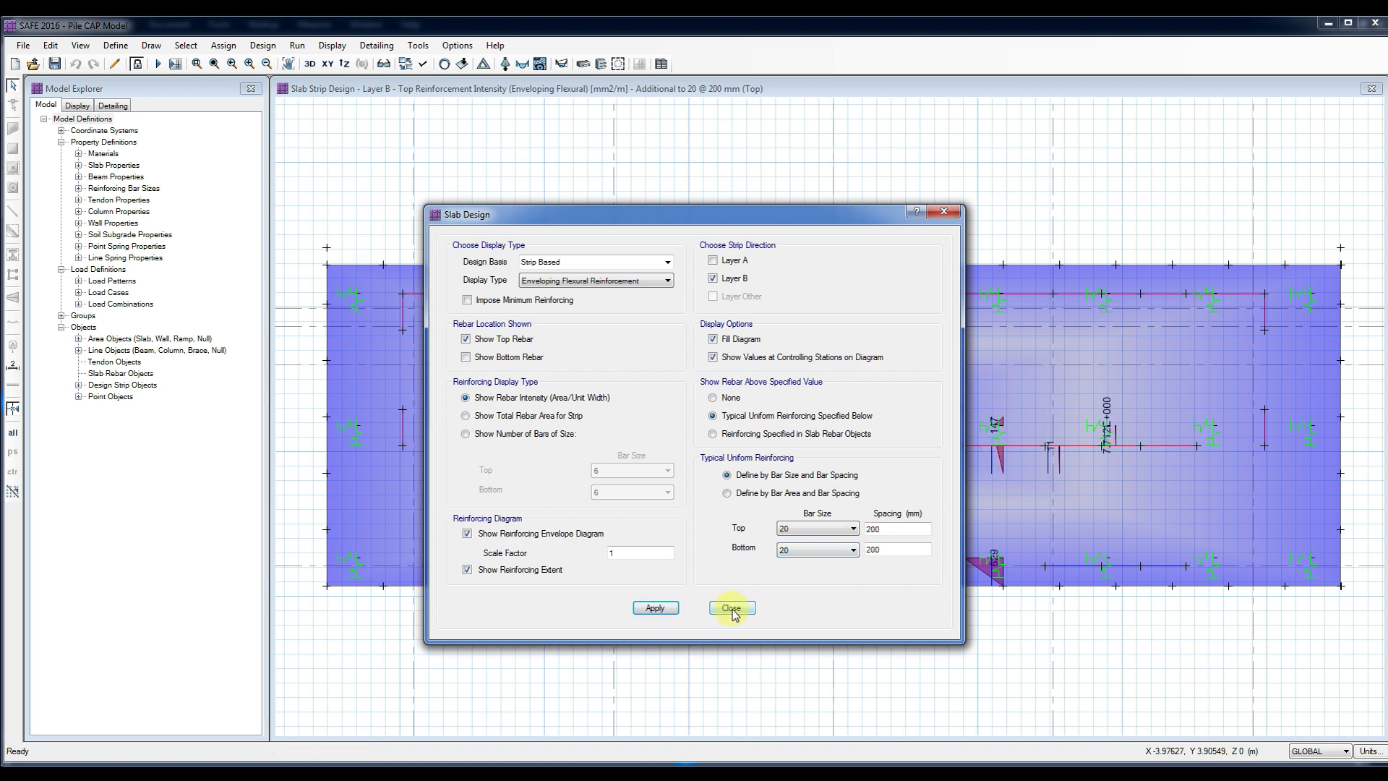
Step: Display the Layer A top reinforcement required beyond the size 20 bars at 200 mm spacing
left_click(713, 260)
left_click(714, 278)
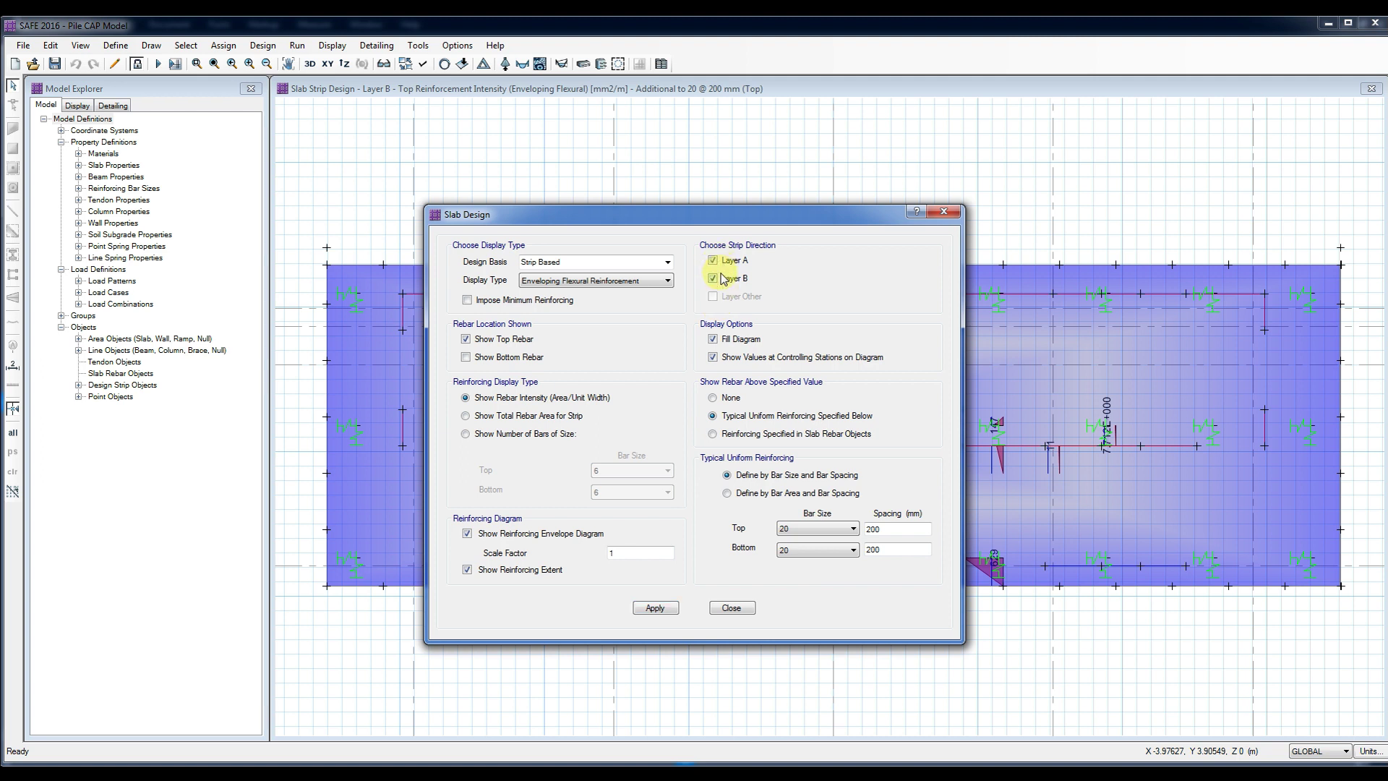
left_click(655, 608)
left_click(732, 608)
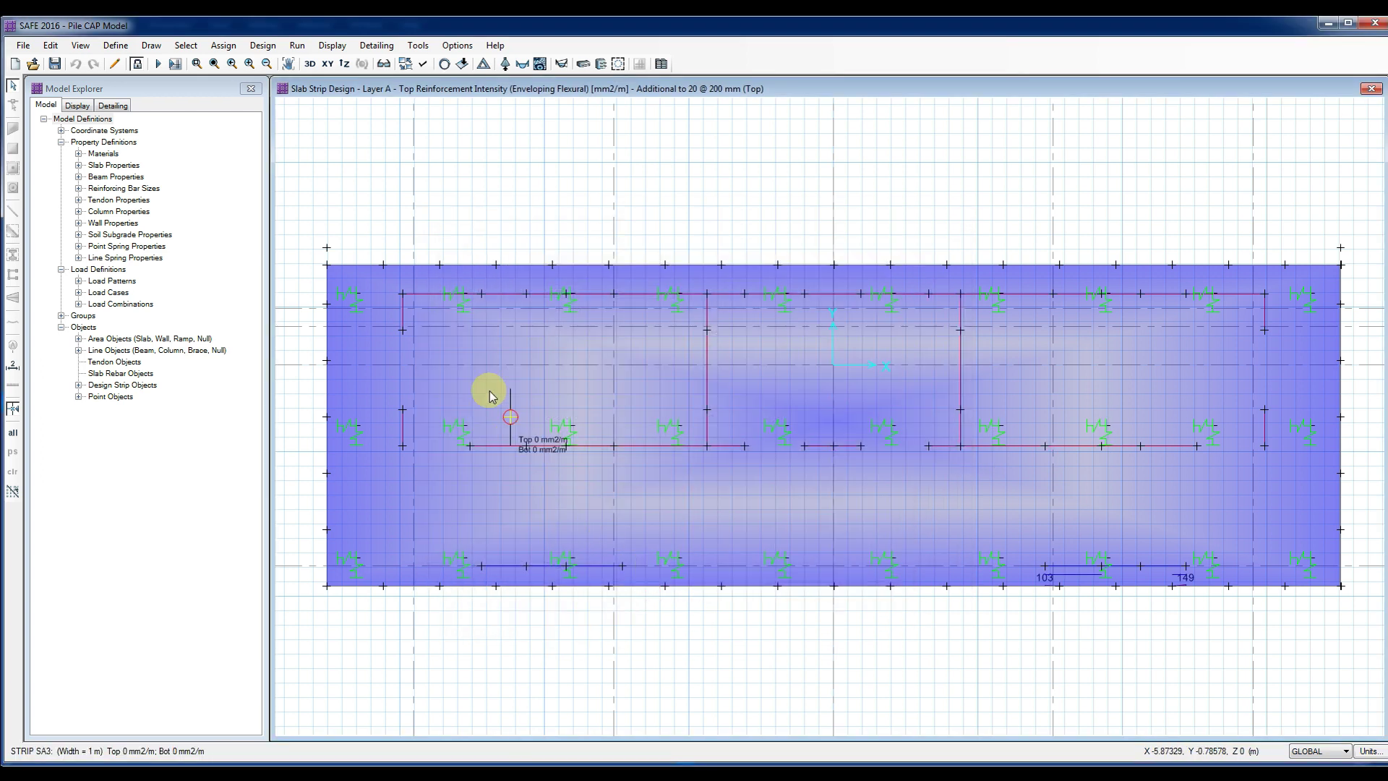
Step: Set the top uniform reinforcing bar size to 16 at 200 mm spacing and apply it to the Layer B display
left_click(582, 65)
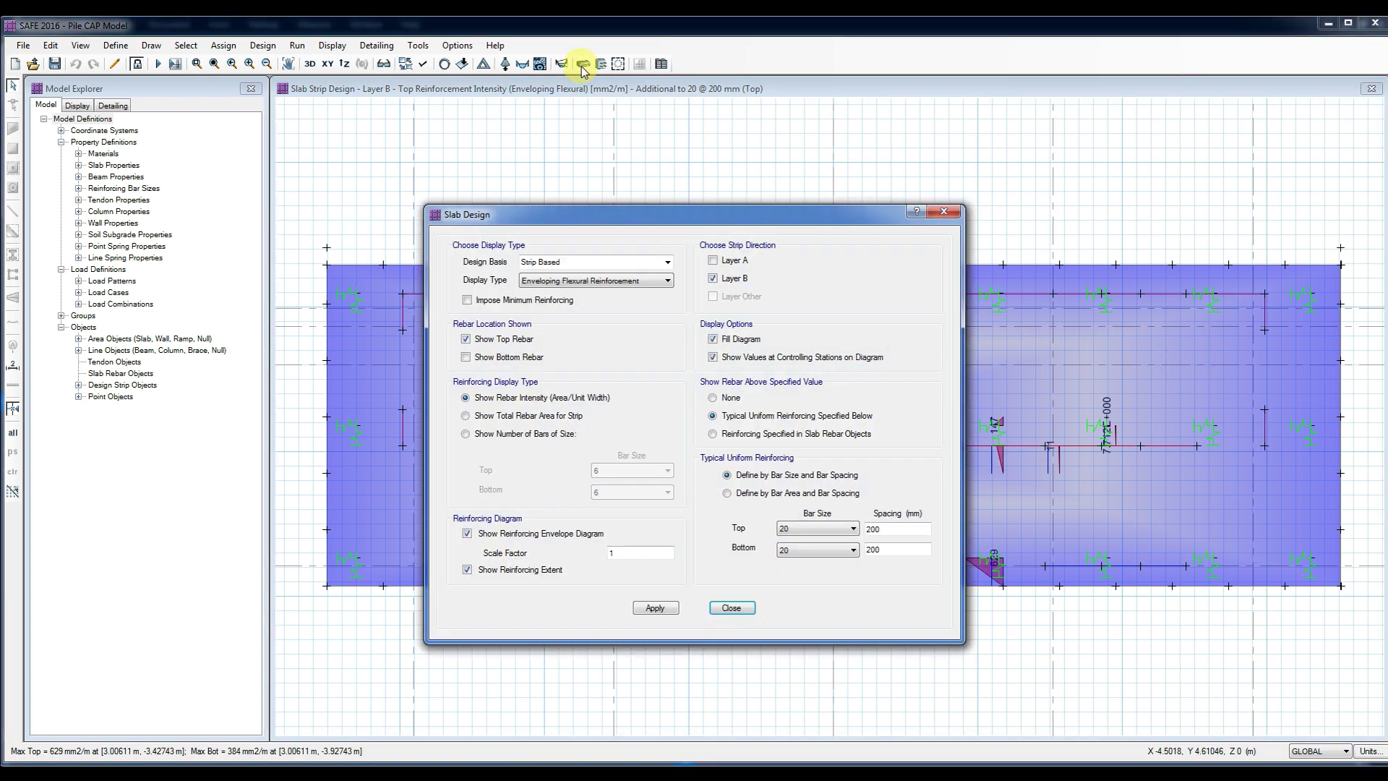
left_click(833, 533)
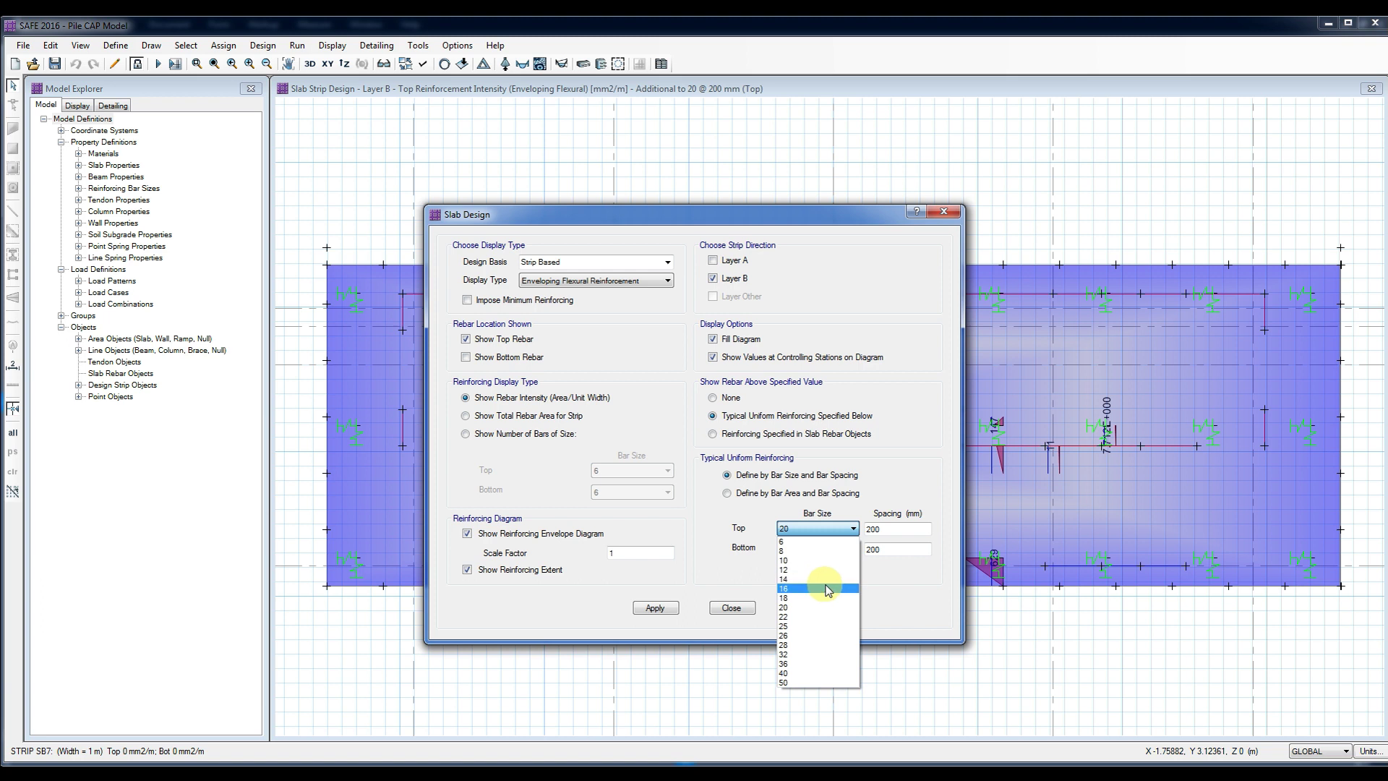
left_click(828, 589)
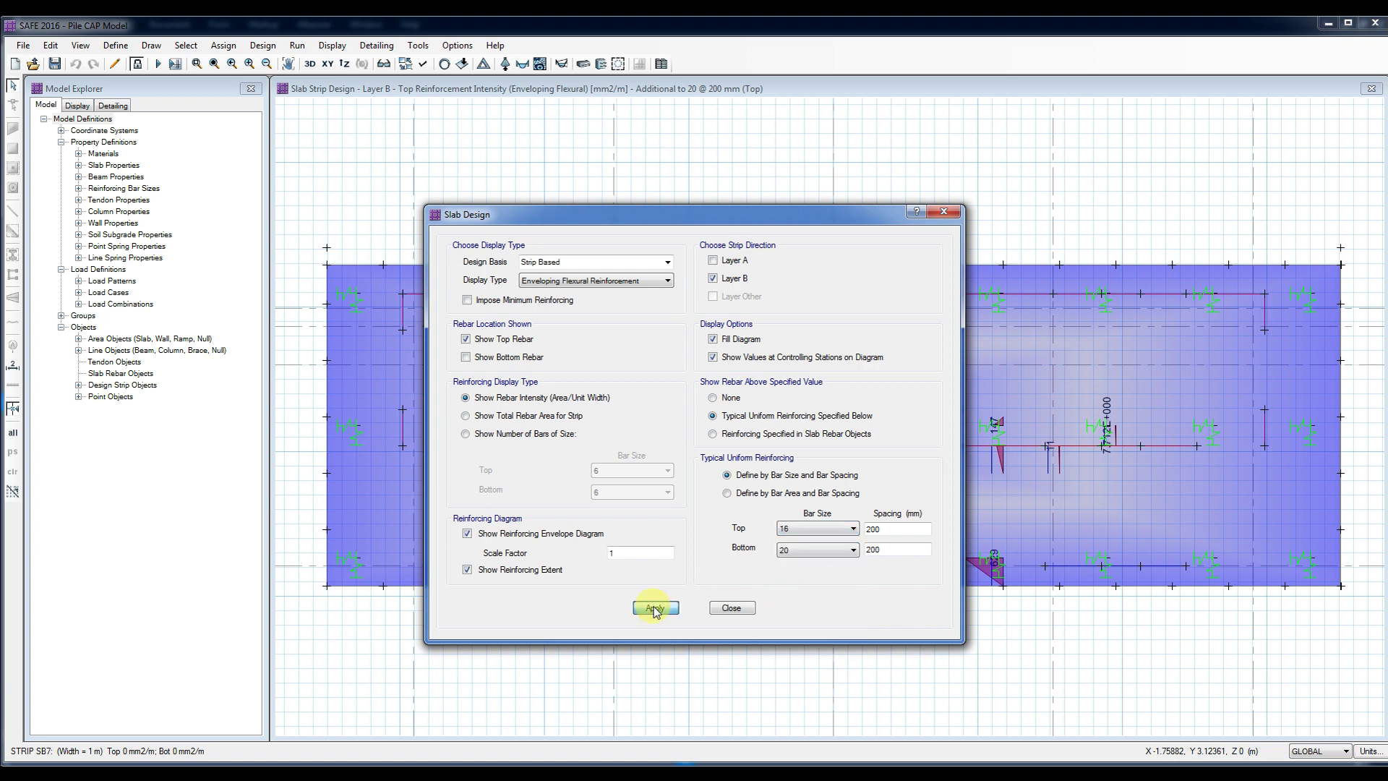
left_click(654, 608)
left_click(732, 608)
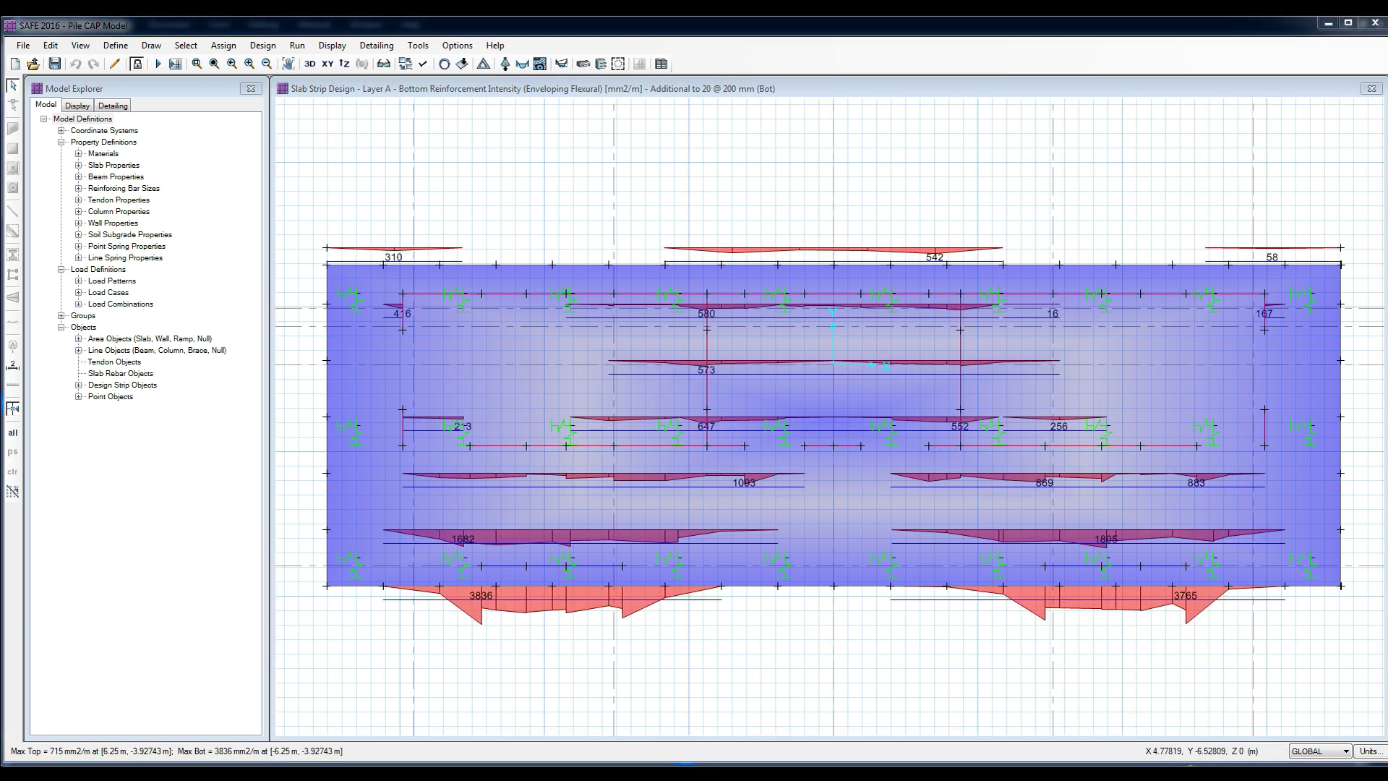
Step: Switch to the Extra Reinf document in Bluebeam Revu and circle the 3836 peak below the slab's lower edge
mouse_move(434, 605)
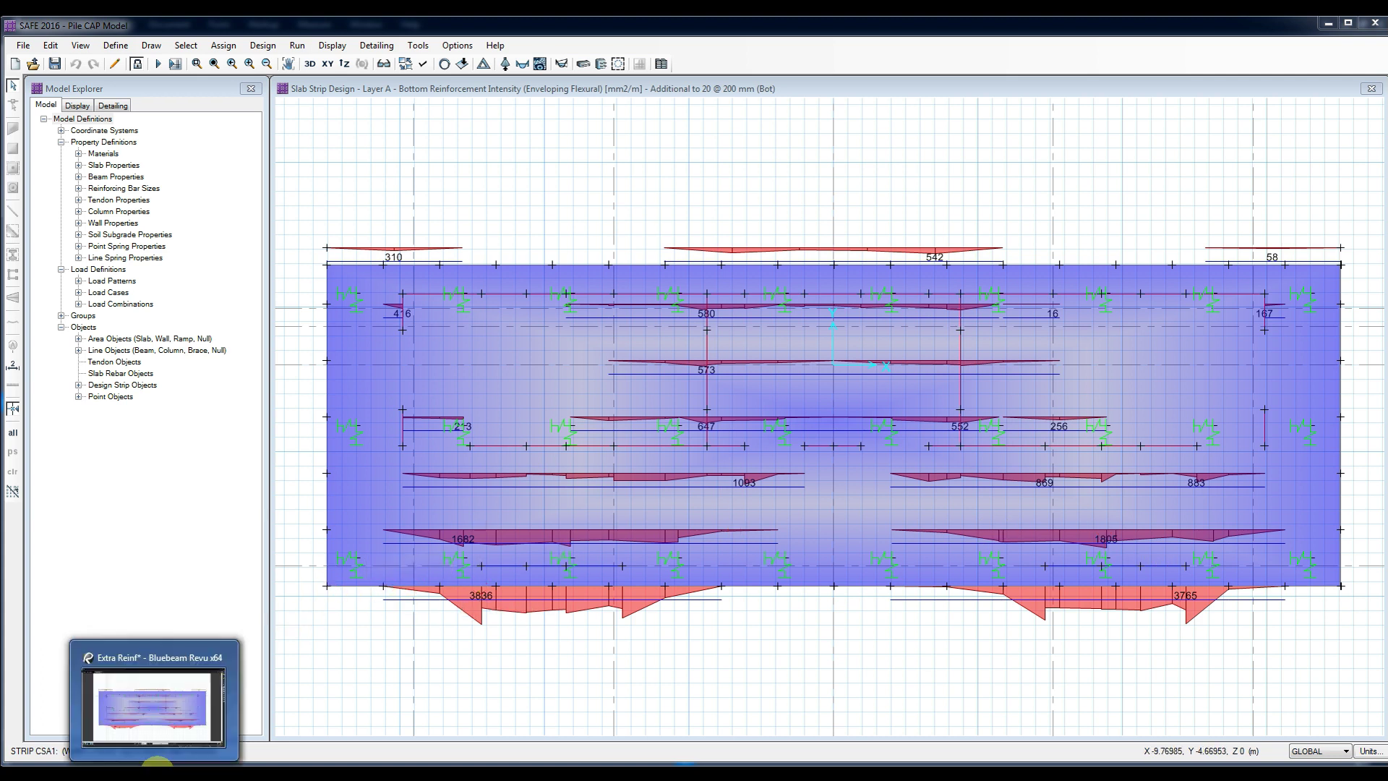
left_click(156, 759)
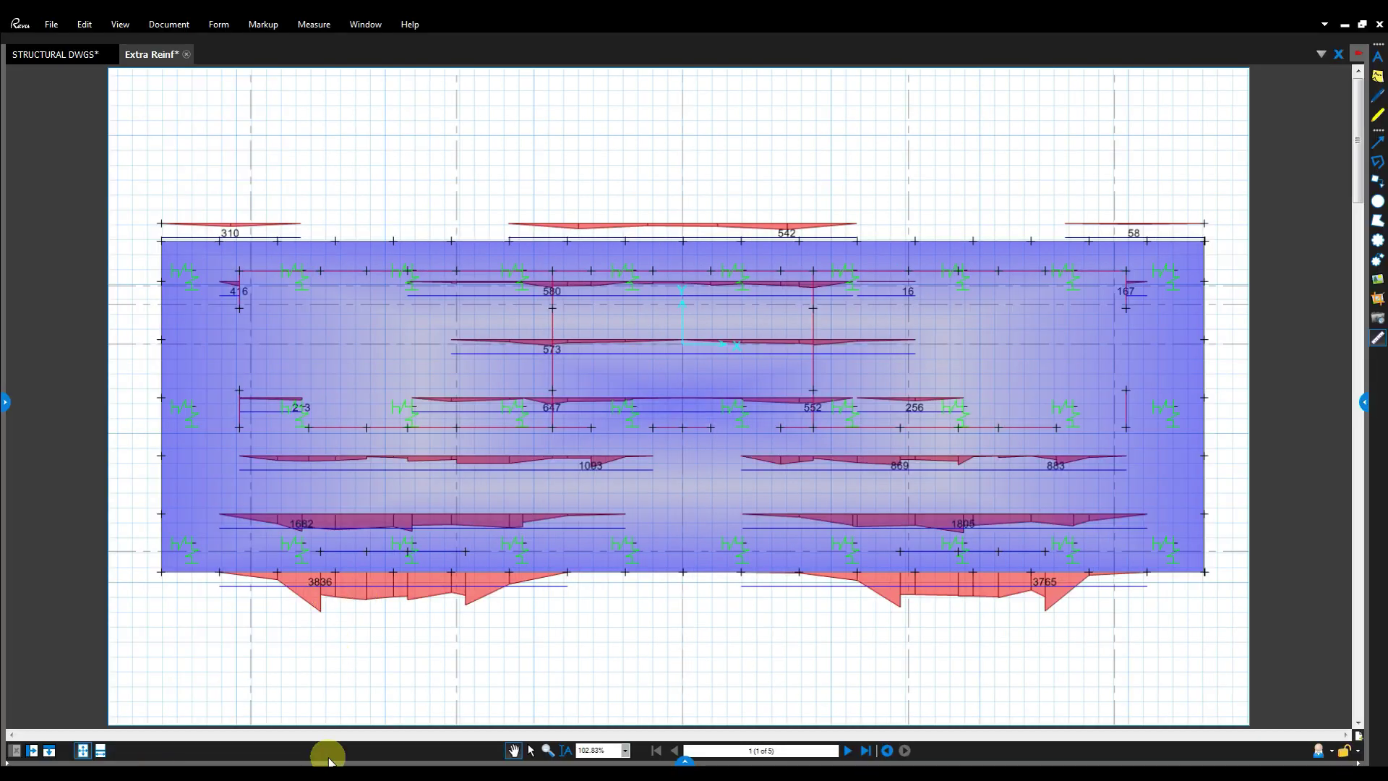
left_click_drag(304, 648, 303, 646)
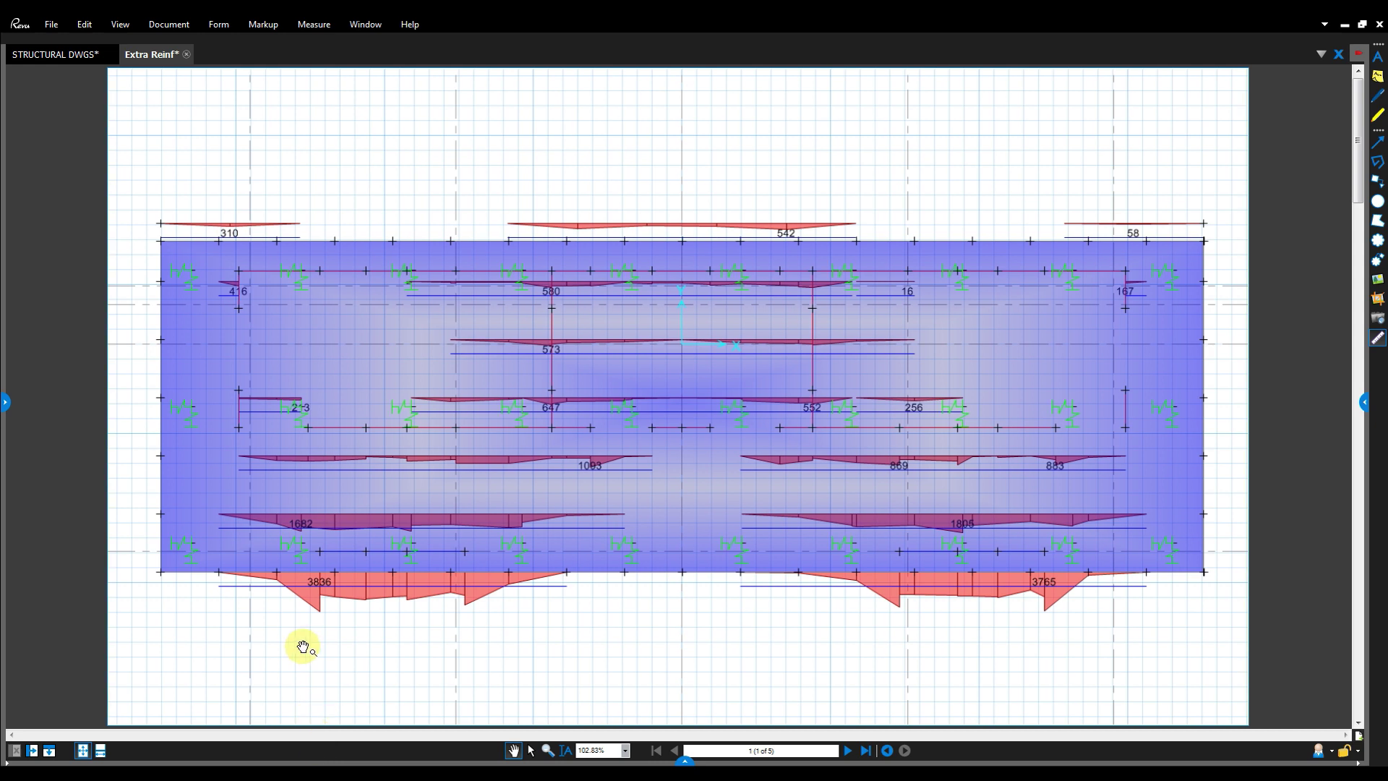
key("e")
left_click_drag(290, 565, 358, 611)
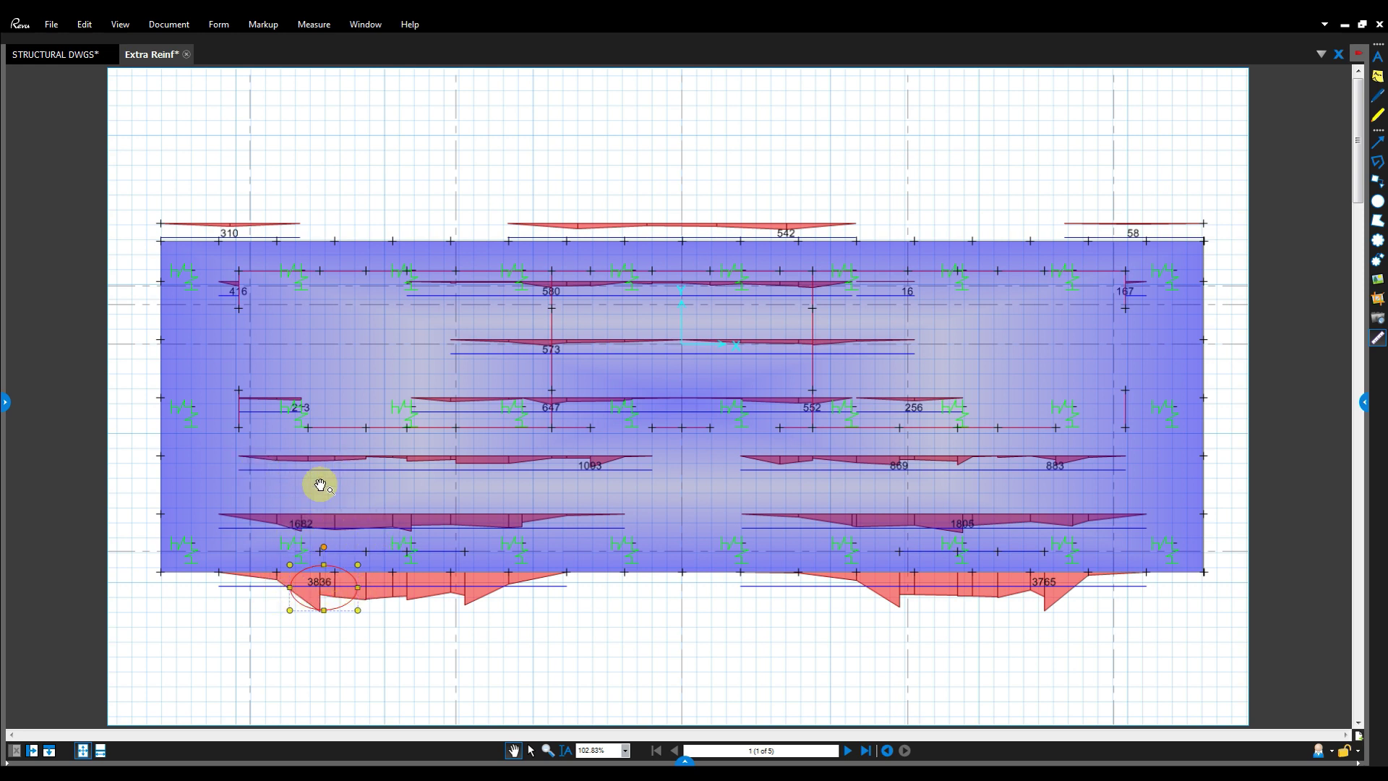
Step: Draw two horizontal cyan extra-bar lines over the lower half of the slab, one across each group of red reinforcement diagrams
key("e")
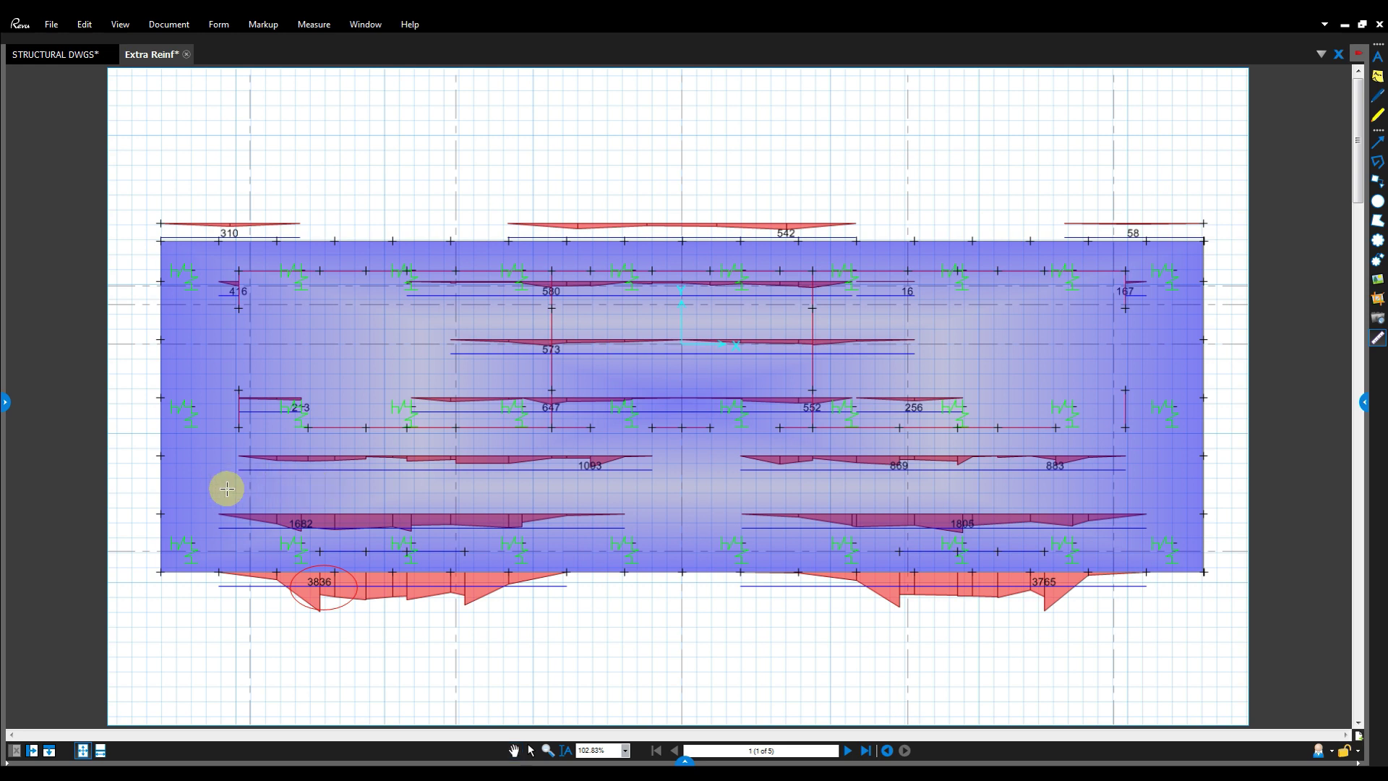
left_click_drag(223, 487, 658, 489)
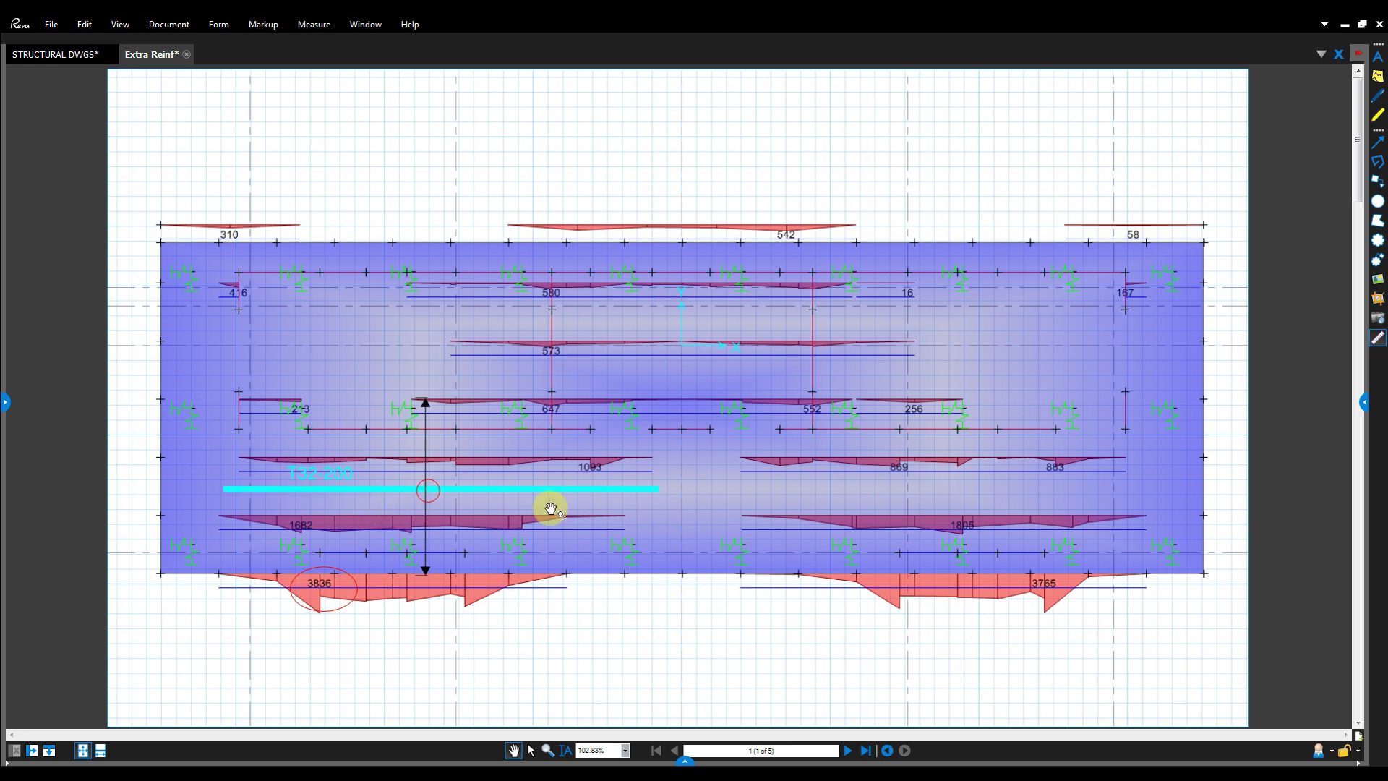
key("l")
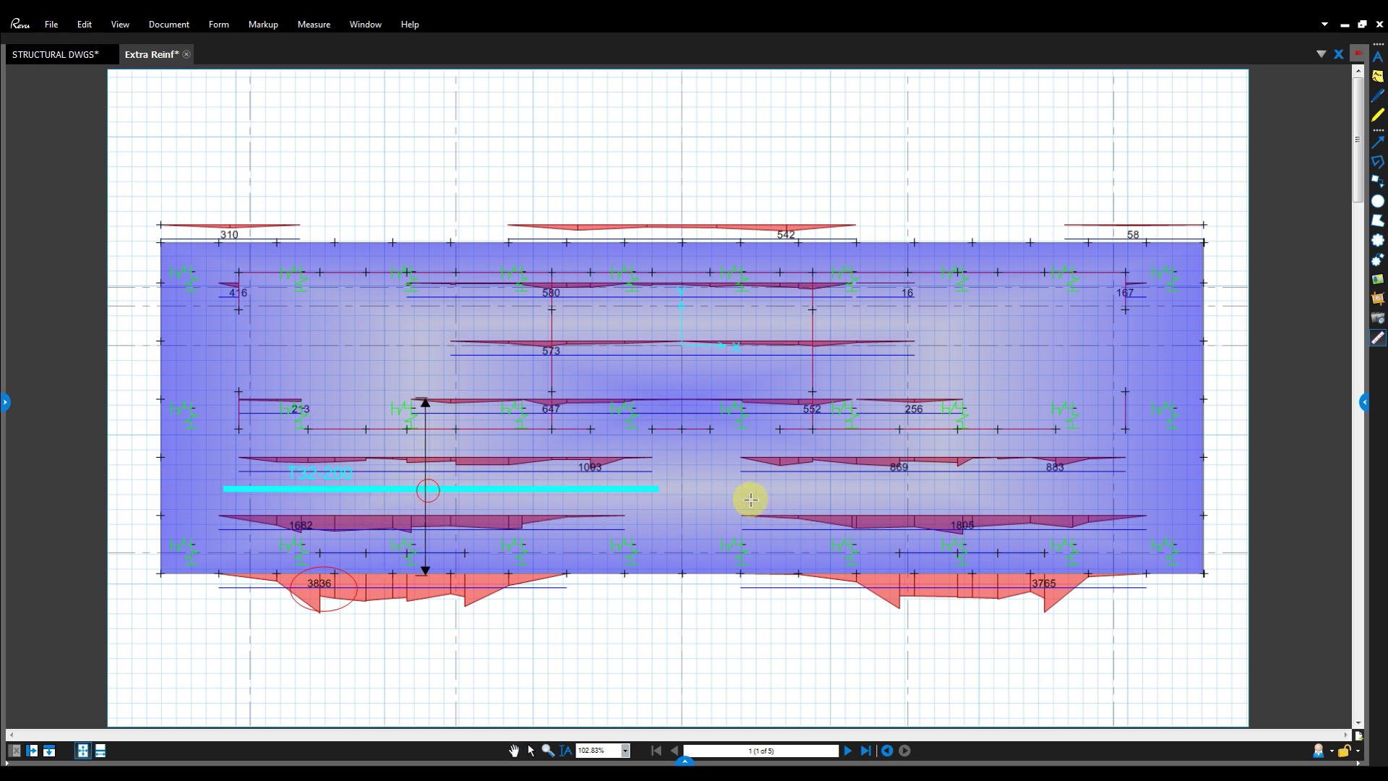
left_click_drag(740, 496, 1147, 496)
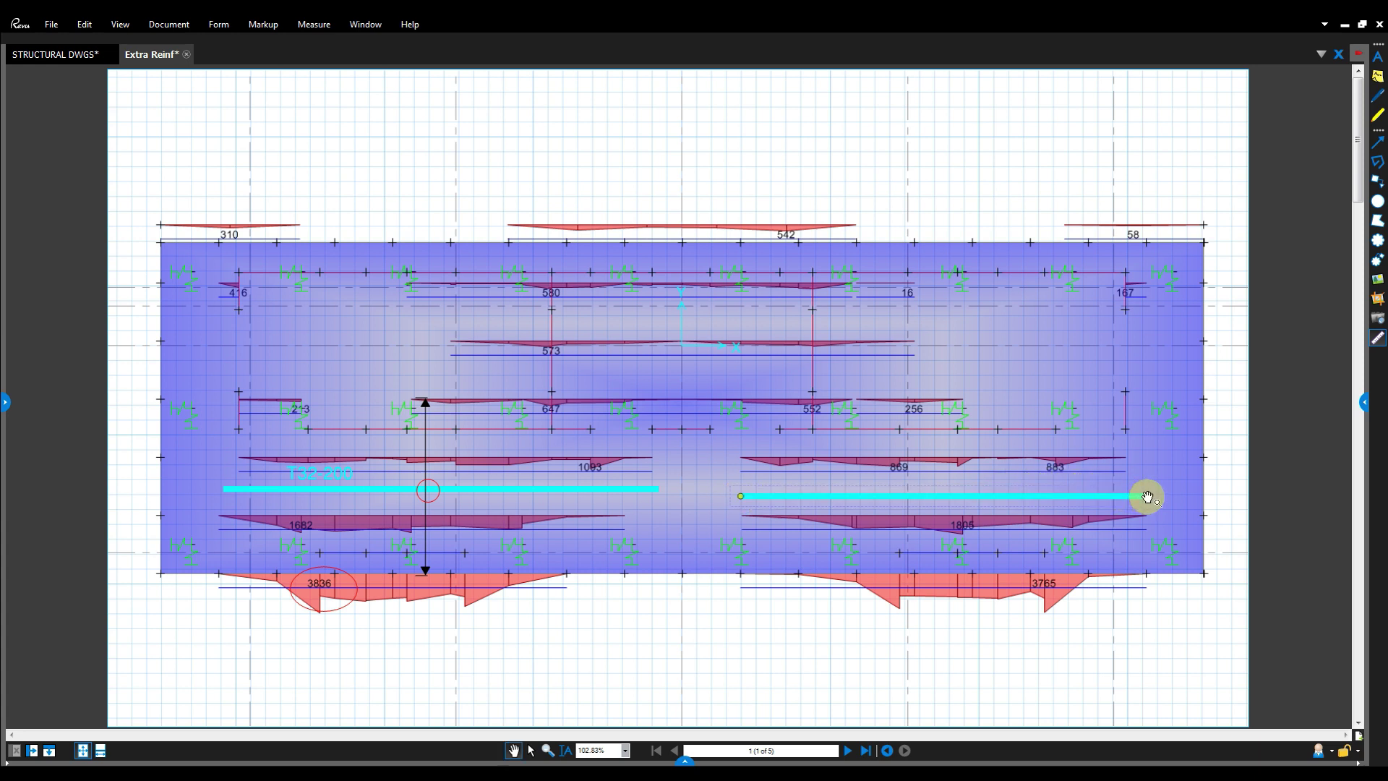
Step: Copy the vertical distribution arrow onto the lower-right bar line and open the lower-left bar's L=? label for editing
left_click(425, 456)
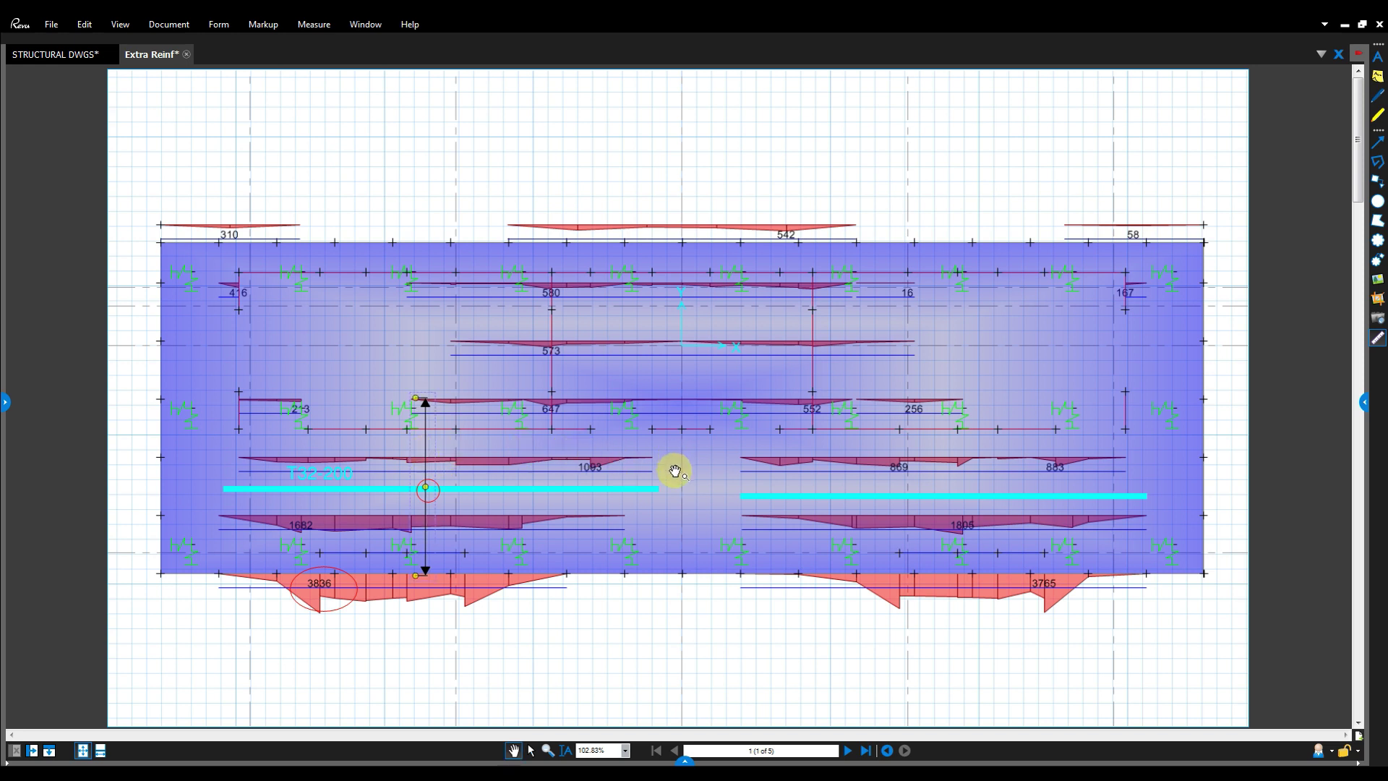
key("ctrl+v")
left_click_drag(681, 370, 953, 473)
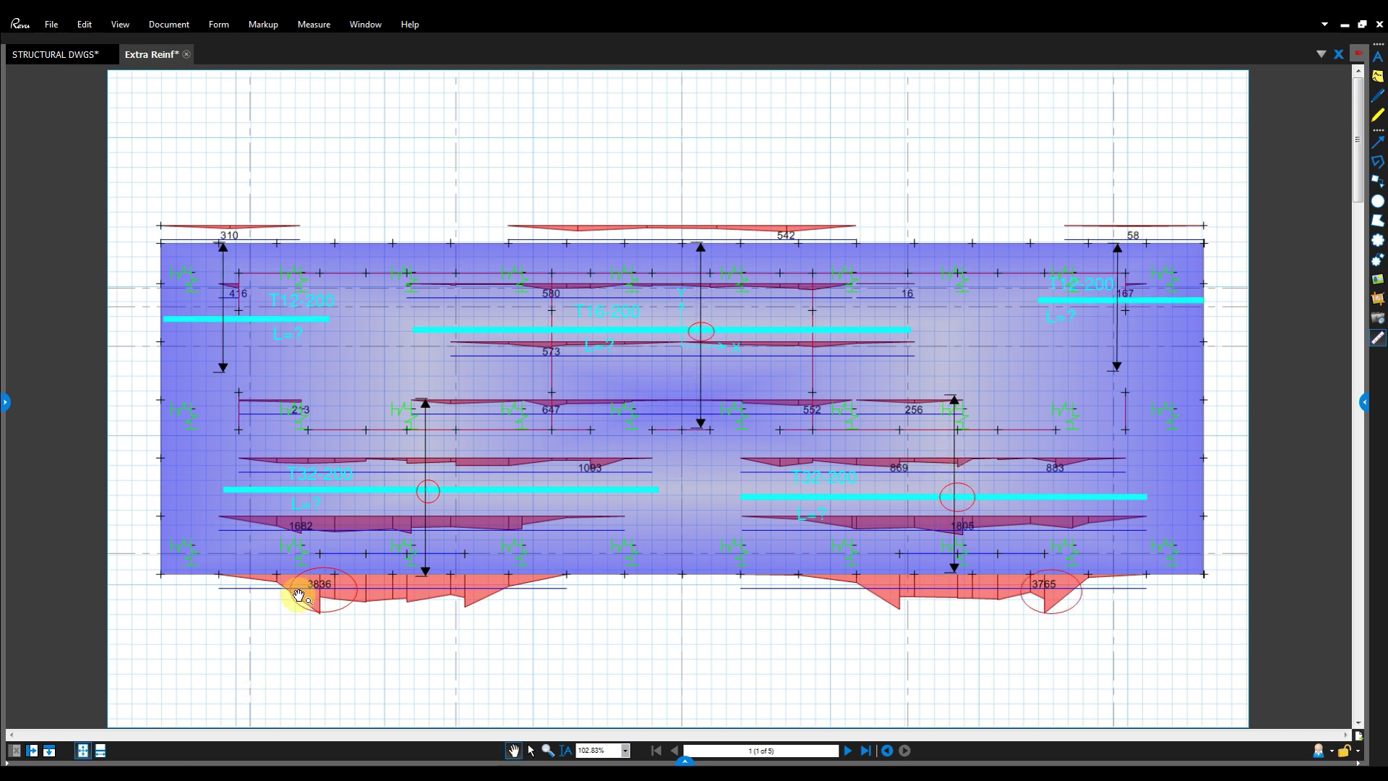
double_click(315, 505)
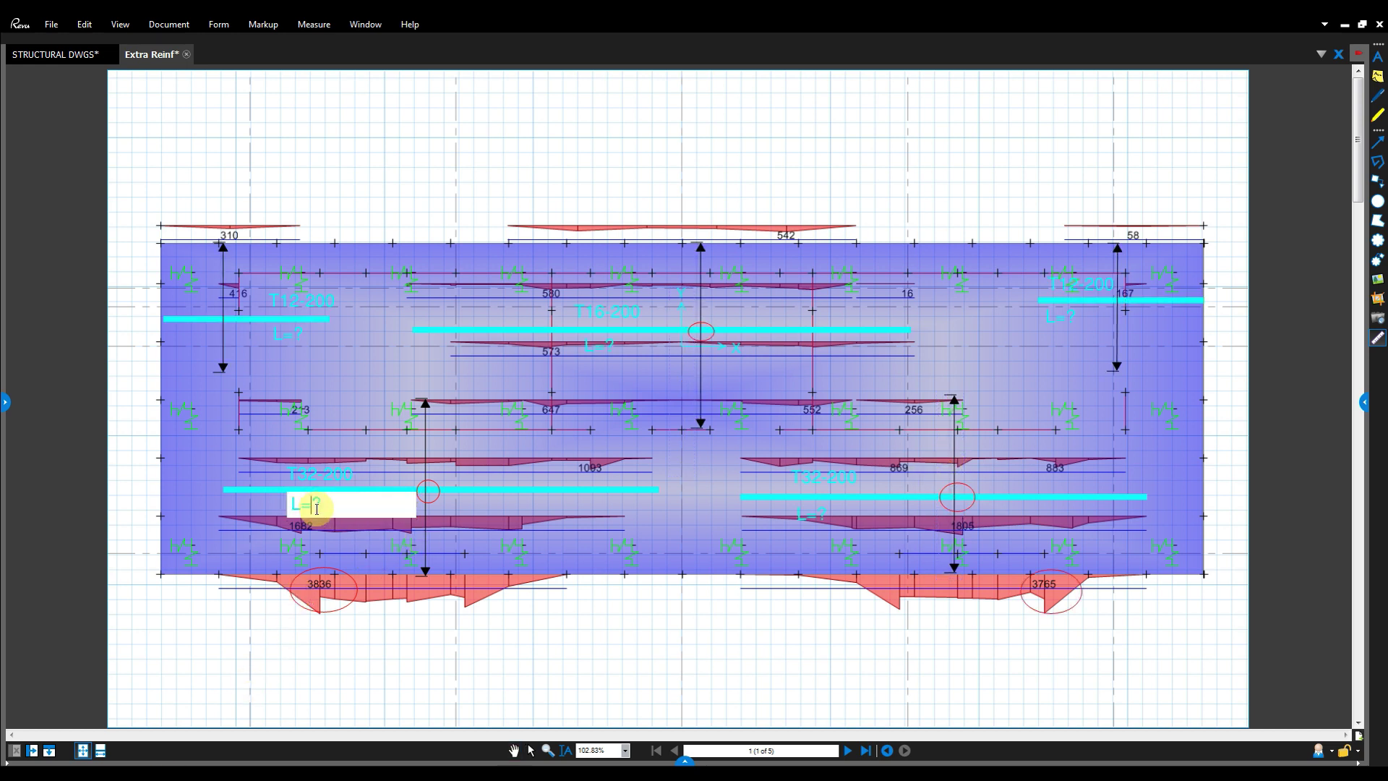
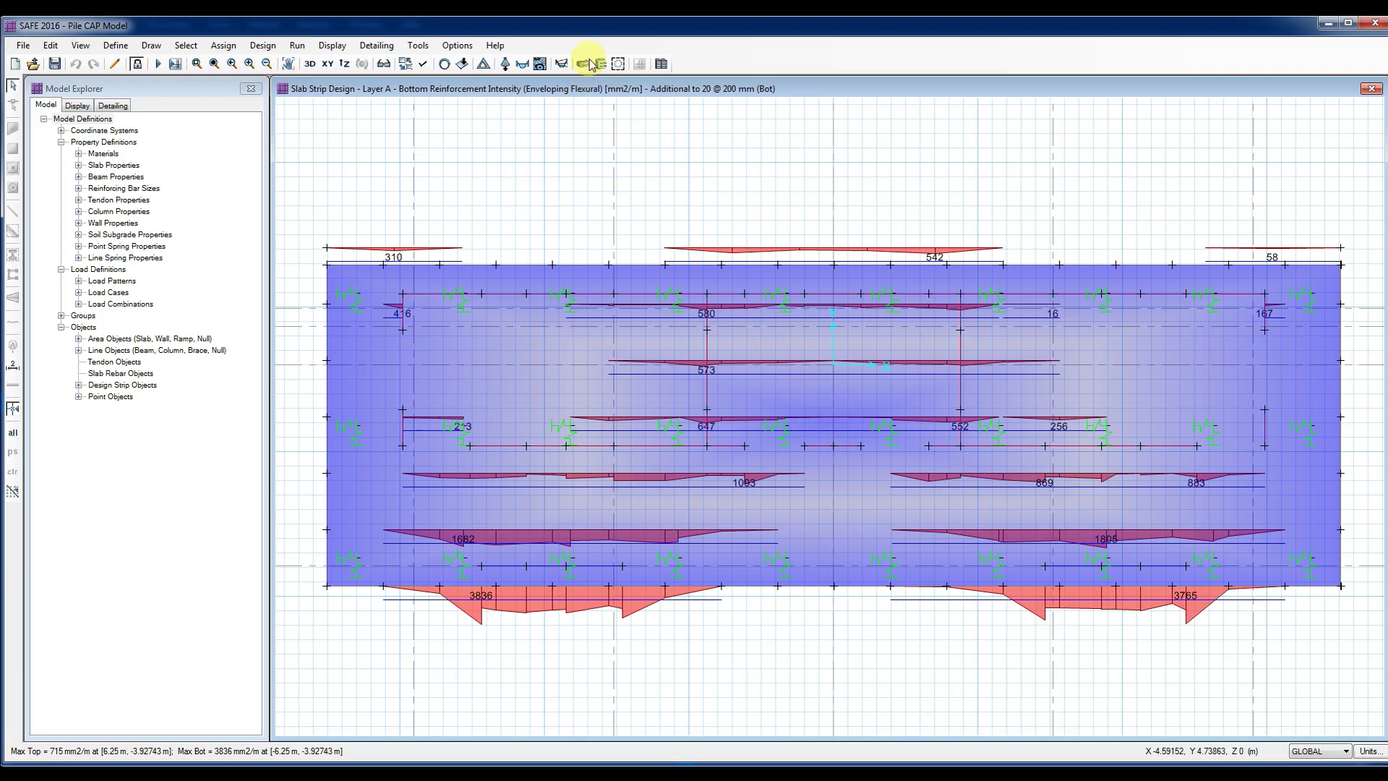
Step: Switch to SAFE and display the additional bottom reinforcement for Layer B only
left_click(591, 63)
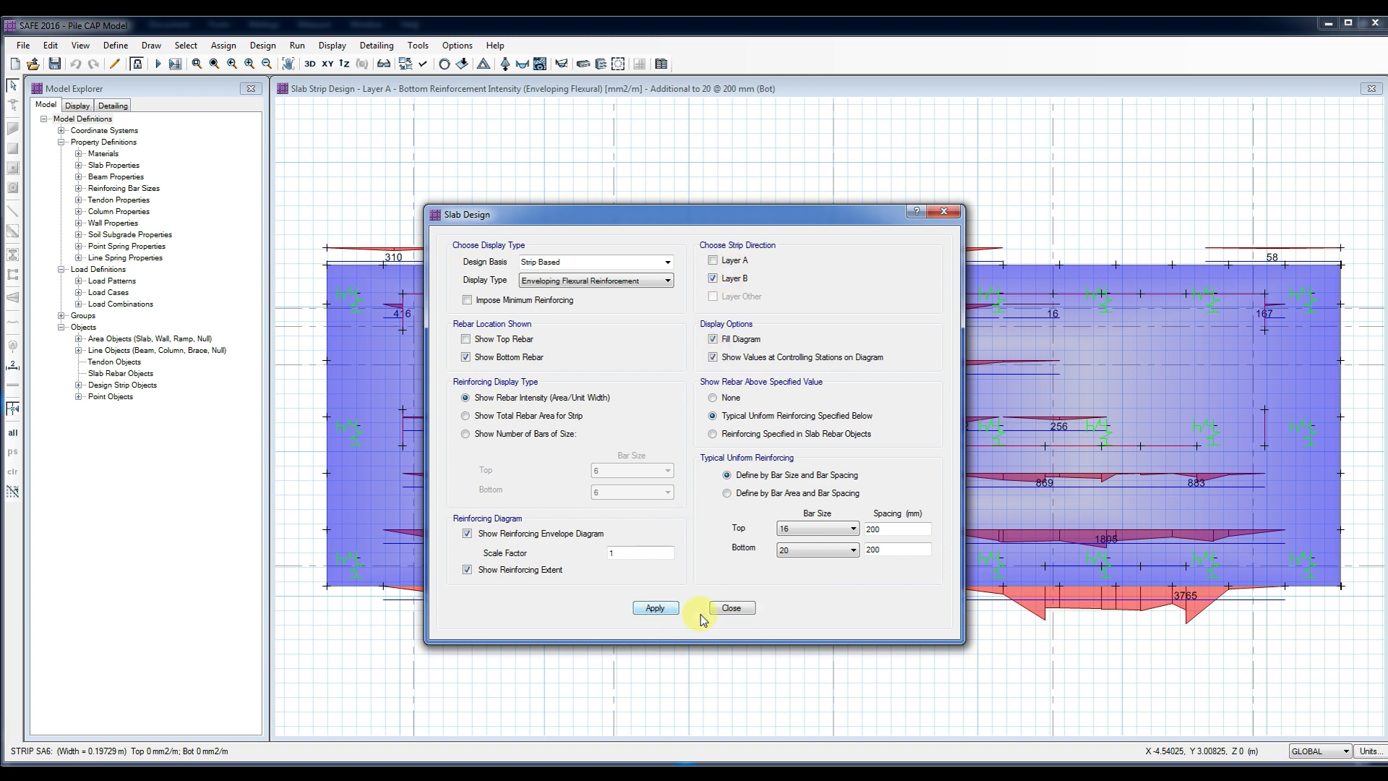
left_click(731, 608)
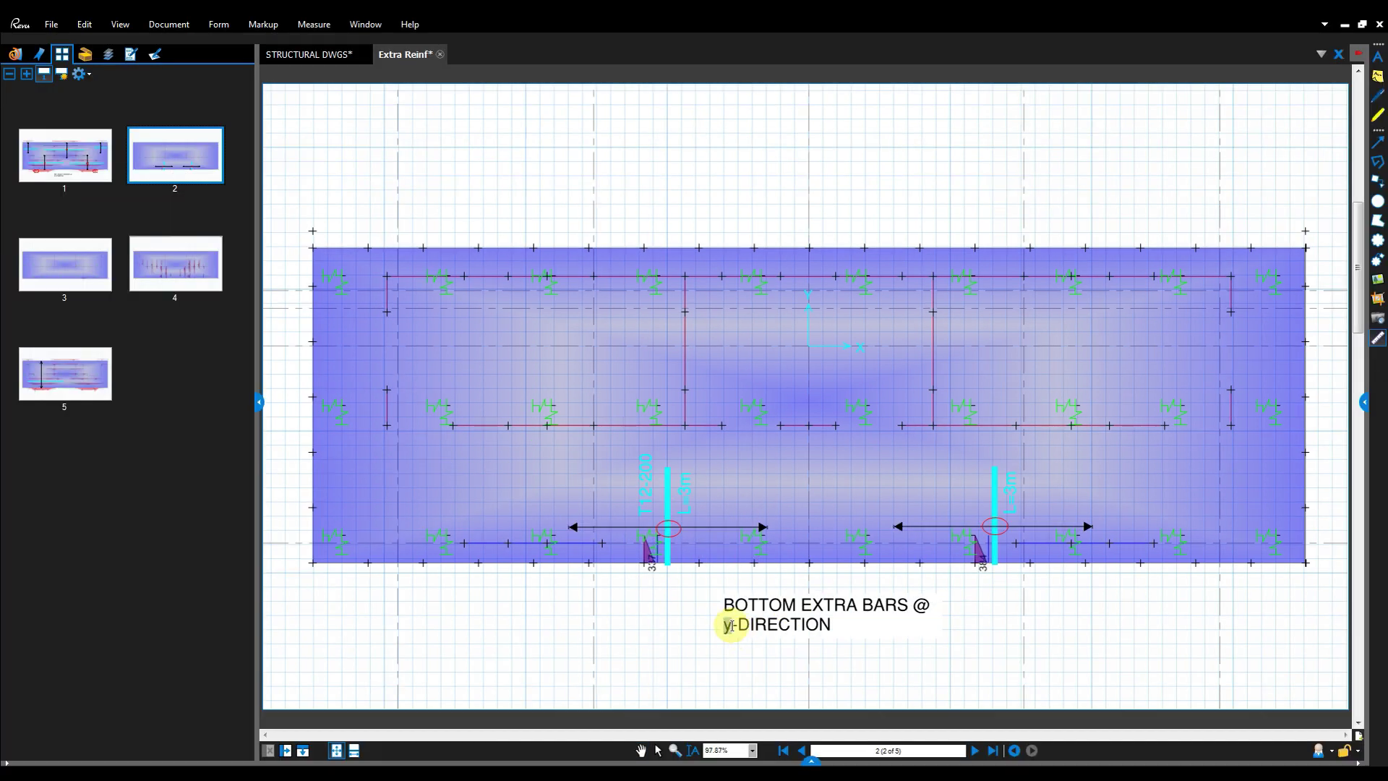
Step: In the Bluebeam markup on page 2, correct the note to read BOTTOM EXTRA BARS @ Y-DIRECTION
type("Y-DIRECTION")
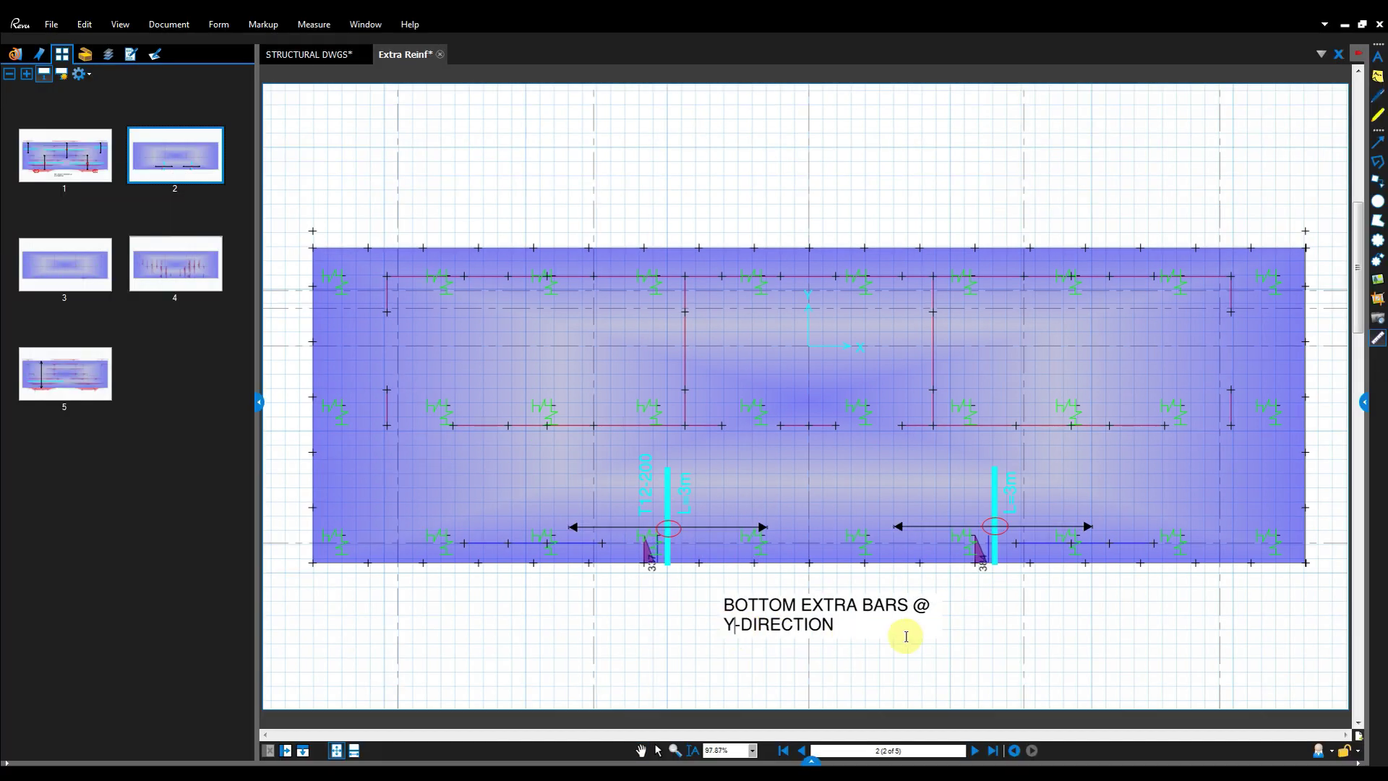
key("Escape")
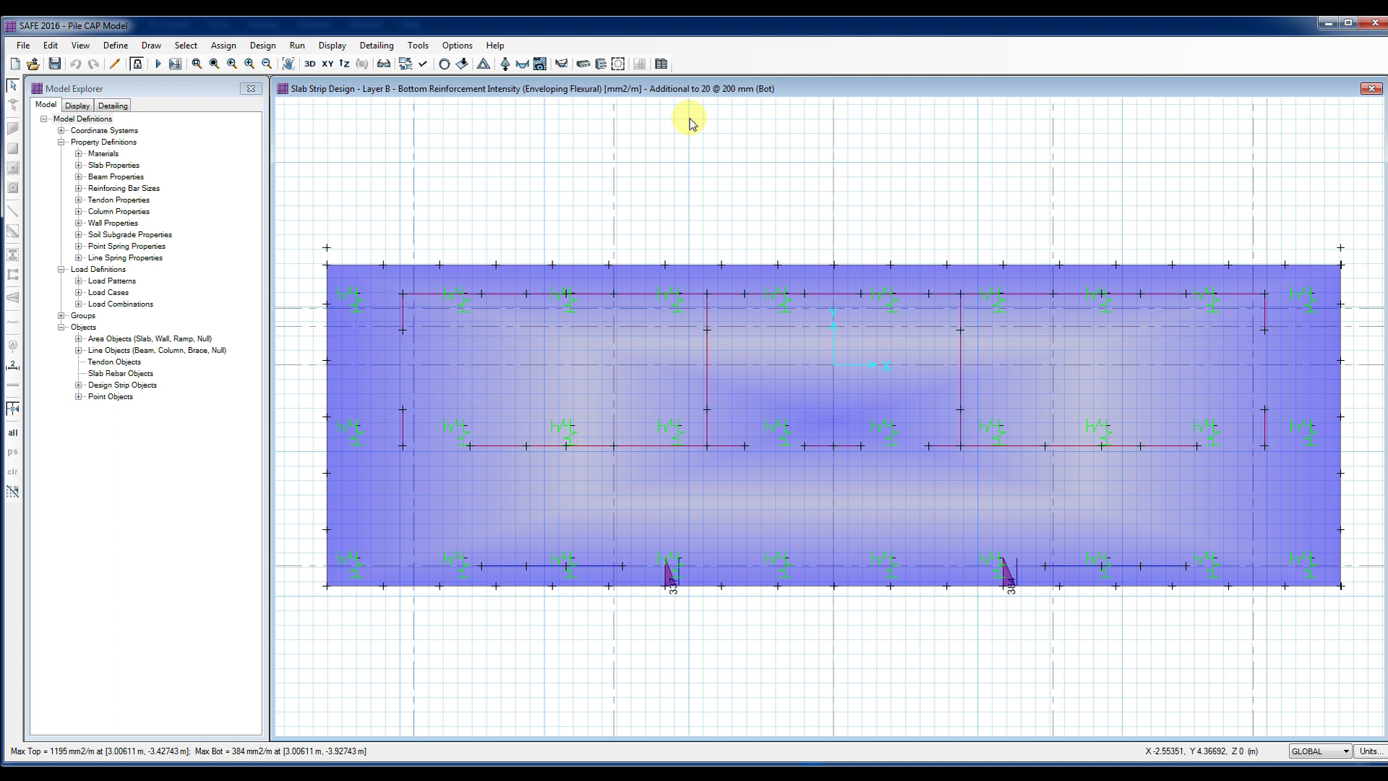
Step: Back in SAFE, display only the Layer A top reinforcement required beyond size 16 bars at 200 mm spacing
left_click(583, 64)
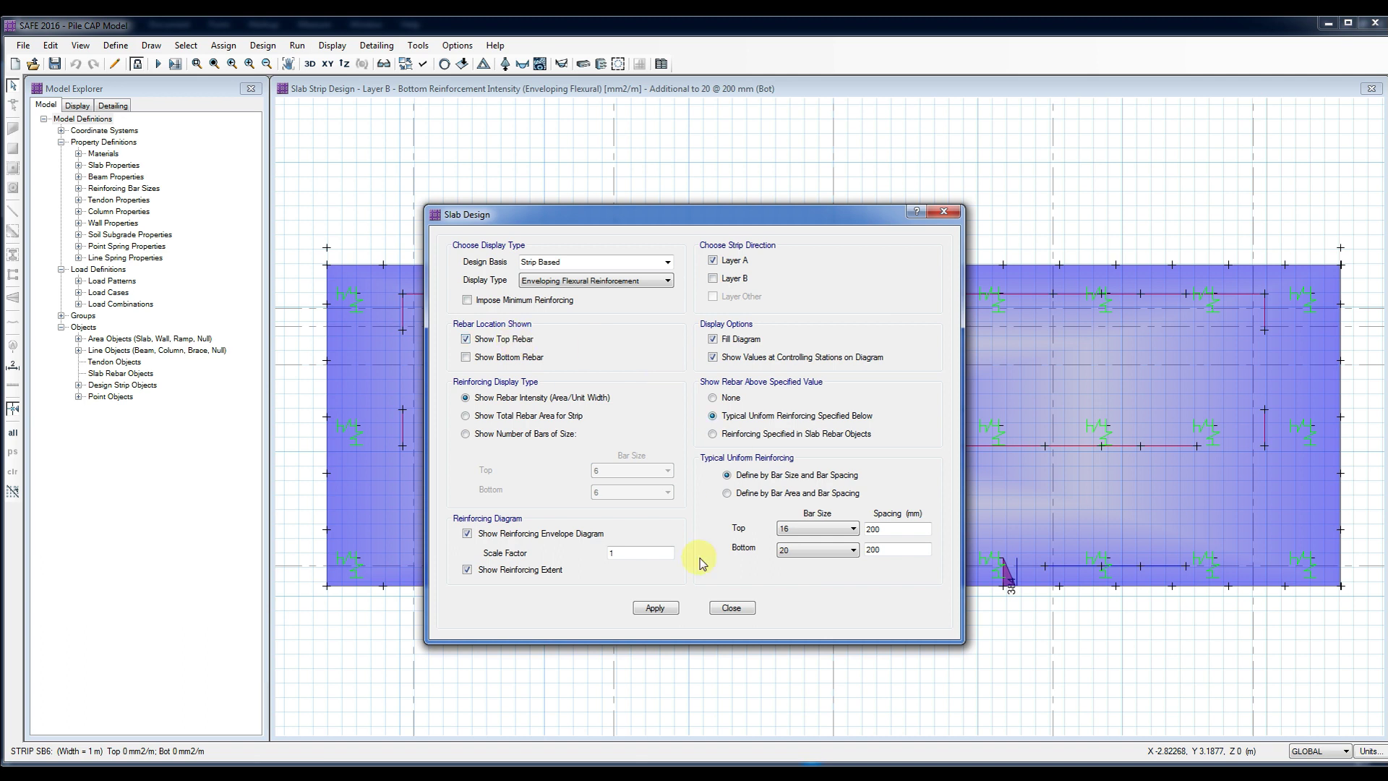
left_click(807, 535)
left_click(795, 544)
left_click(656, 608)
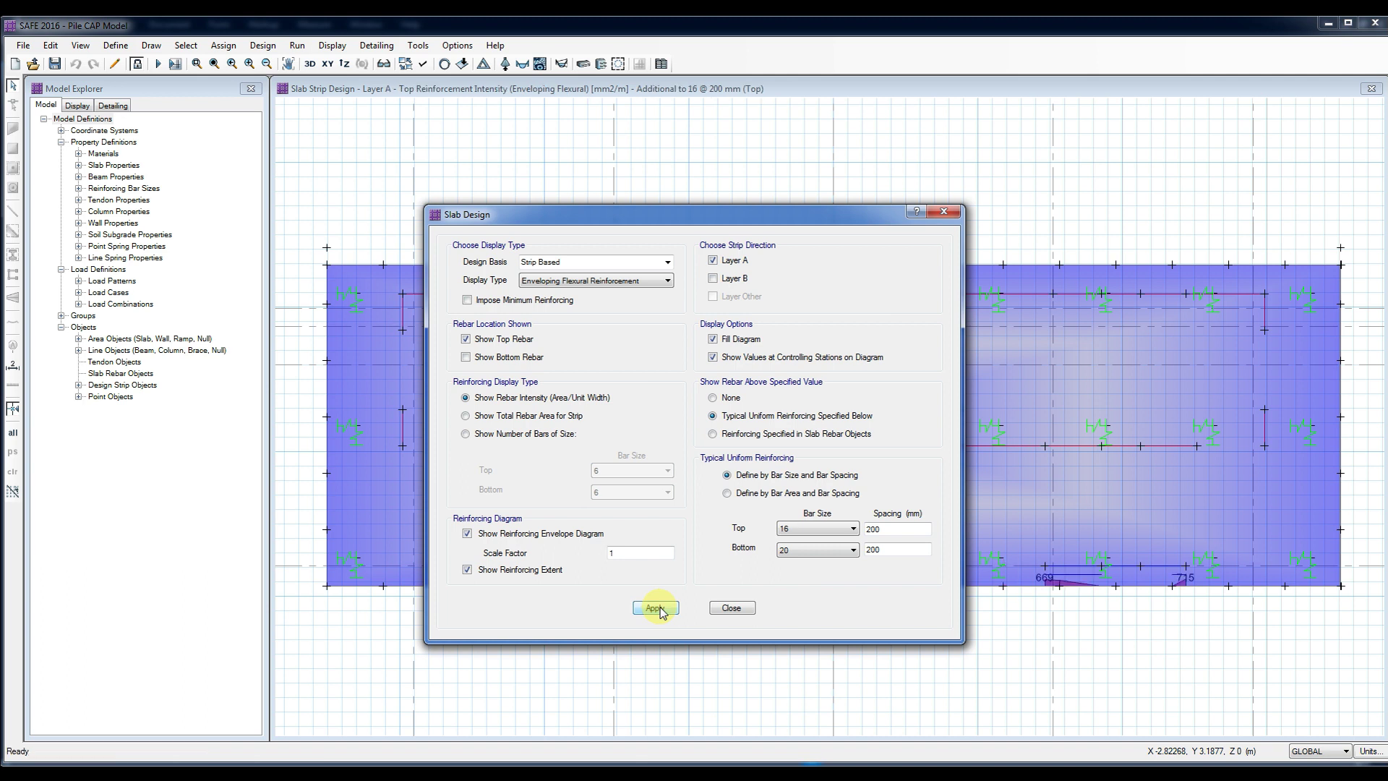
left_click(732, 608)
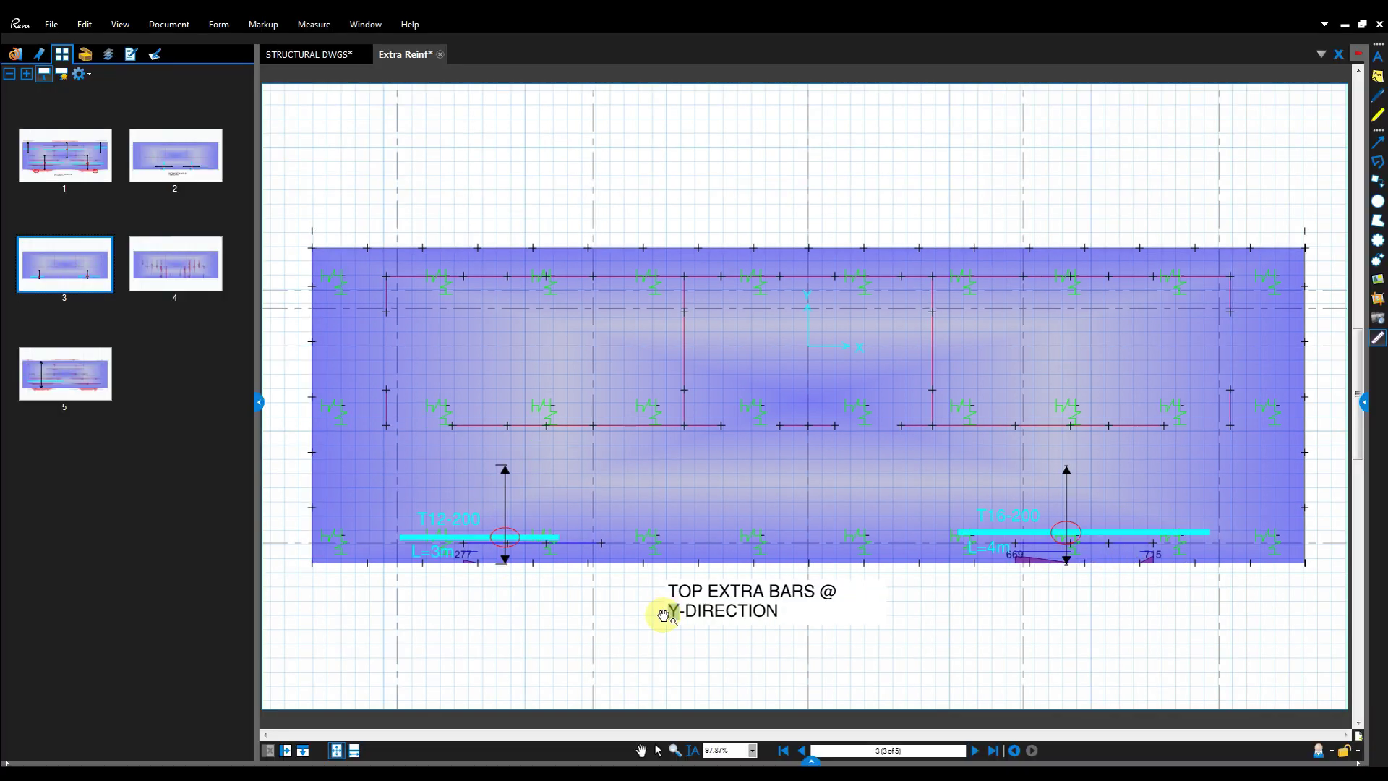
Step: On page 3 of the Bluebeam document, change the direction in the TOP EXTRA BARS note to X
type("X")
left_click(598, 614)
left_click(591, 618)
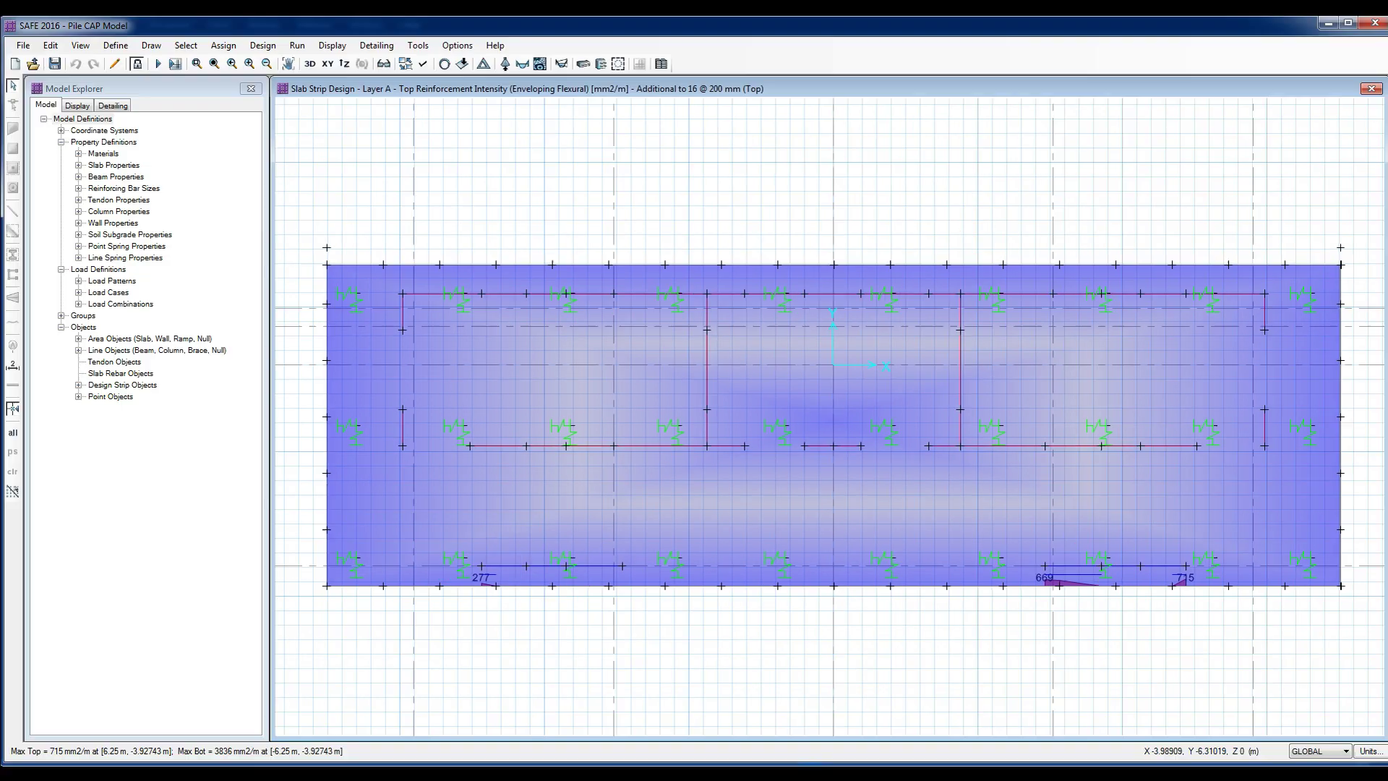
Step: Return to SAFE and switch the additional top reinforcement display to Layer B
left_click(583, 64)
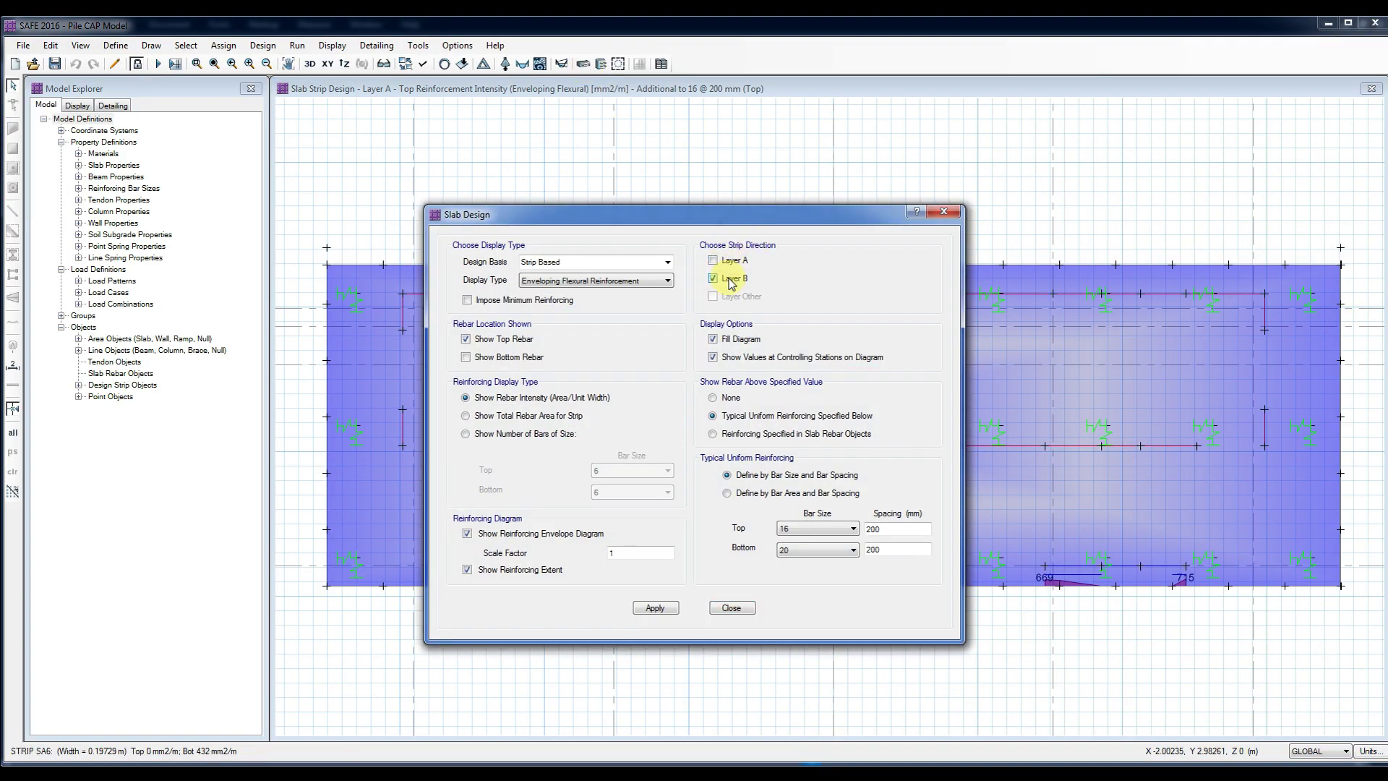
left_click(655, 608)
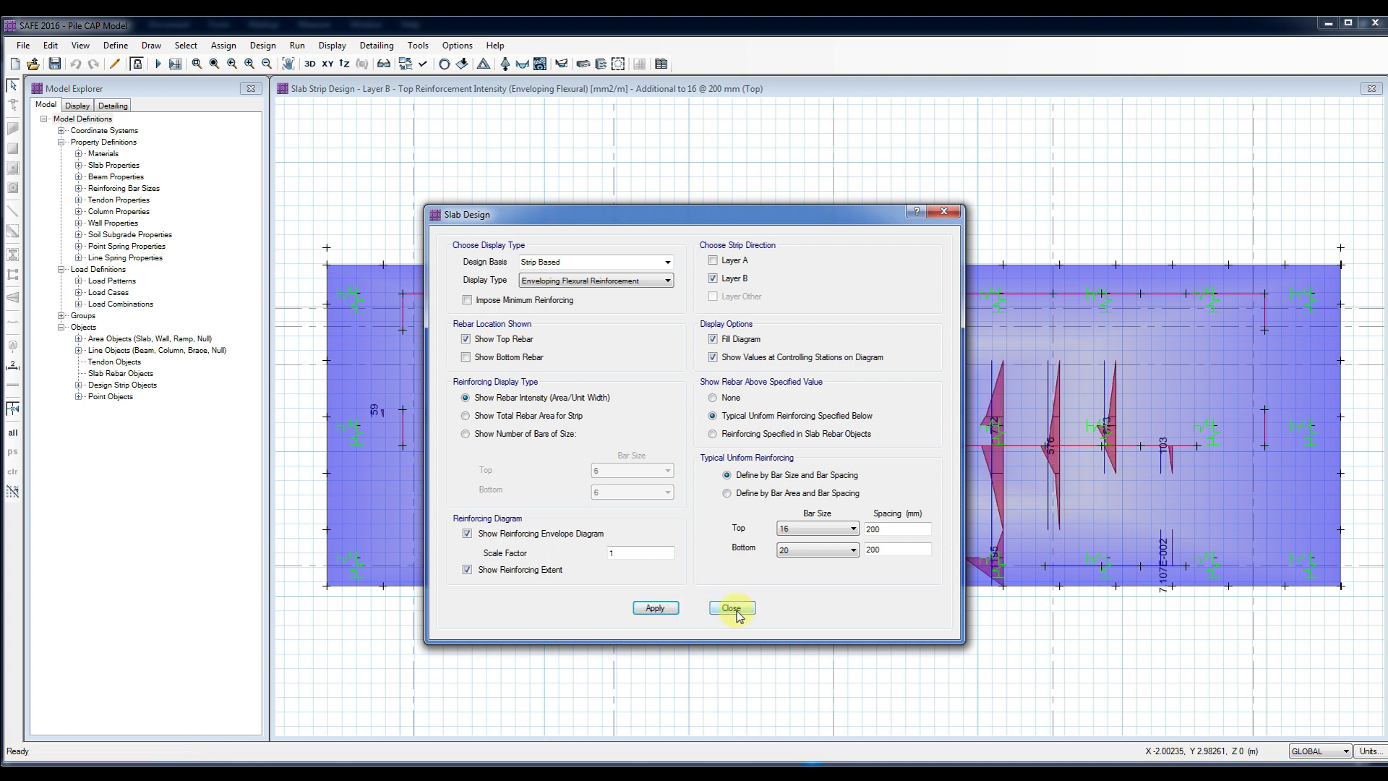
left_click(731, 607)
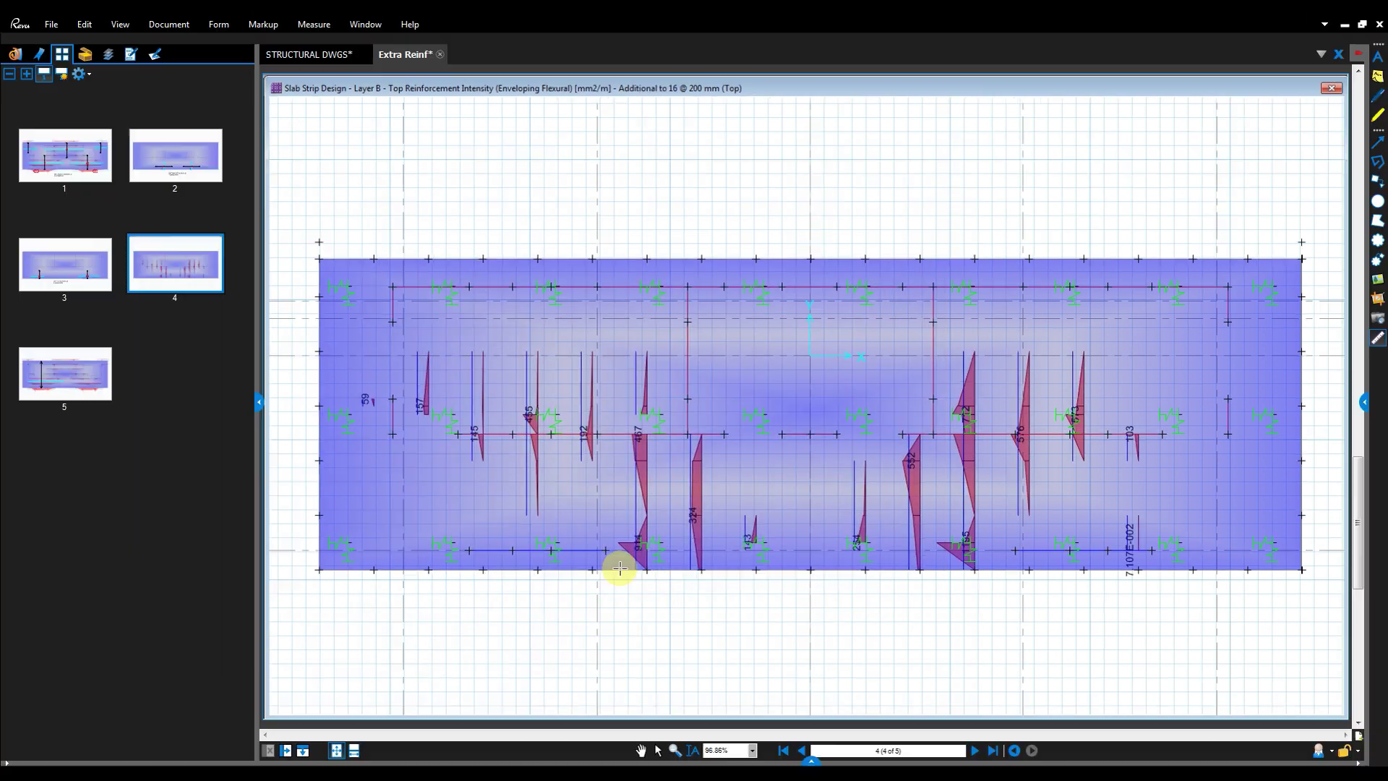
Step: On page 4 in Bluebeam, draw a vertical extra-bar line, copy it to the slab's right half, and circle its distribution arrow crossing
left_click(619, 349)
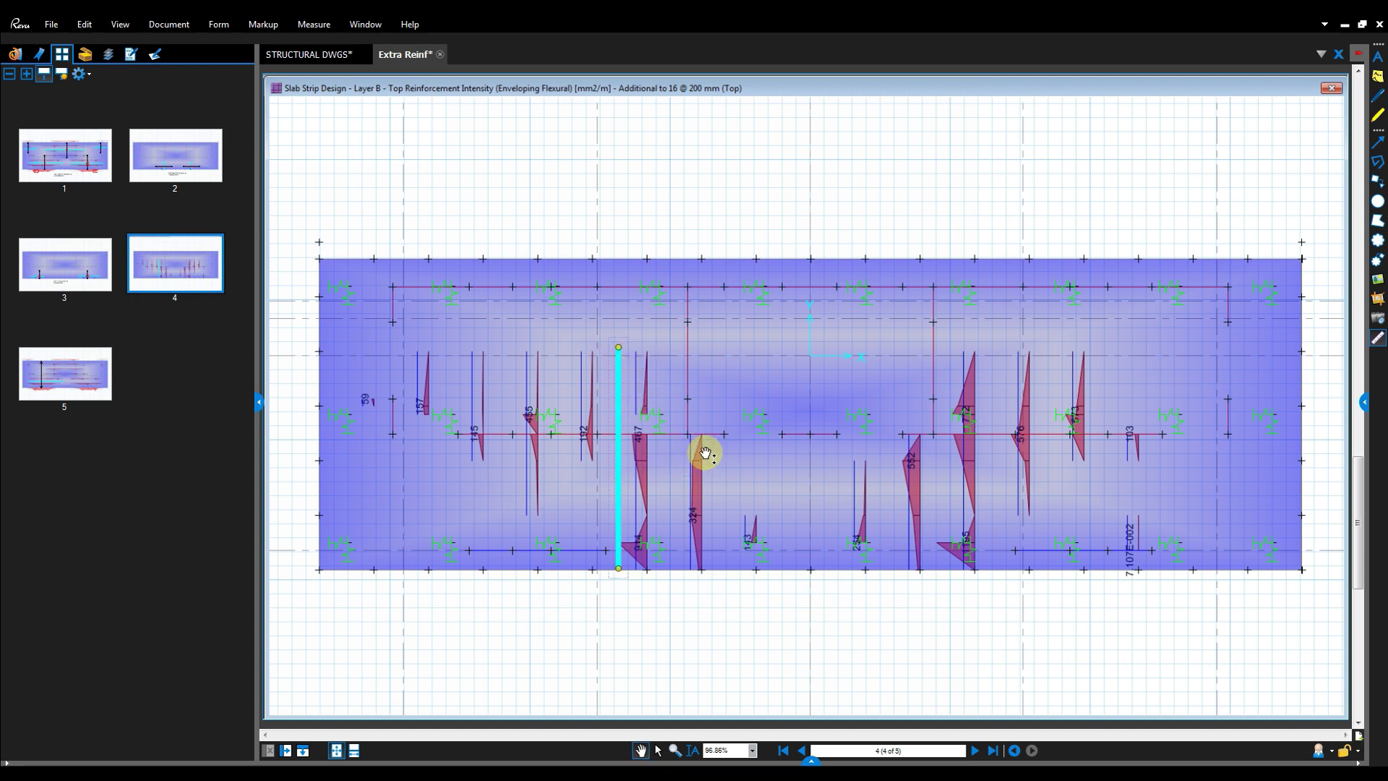
key("ctrl+v")
left_click_drag(719, 350, 1001, 508)
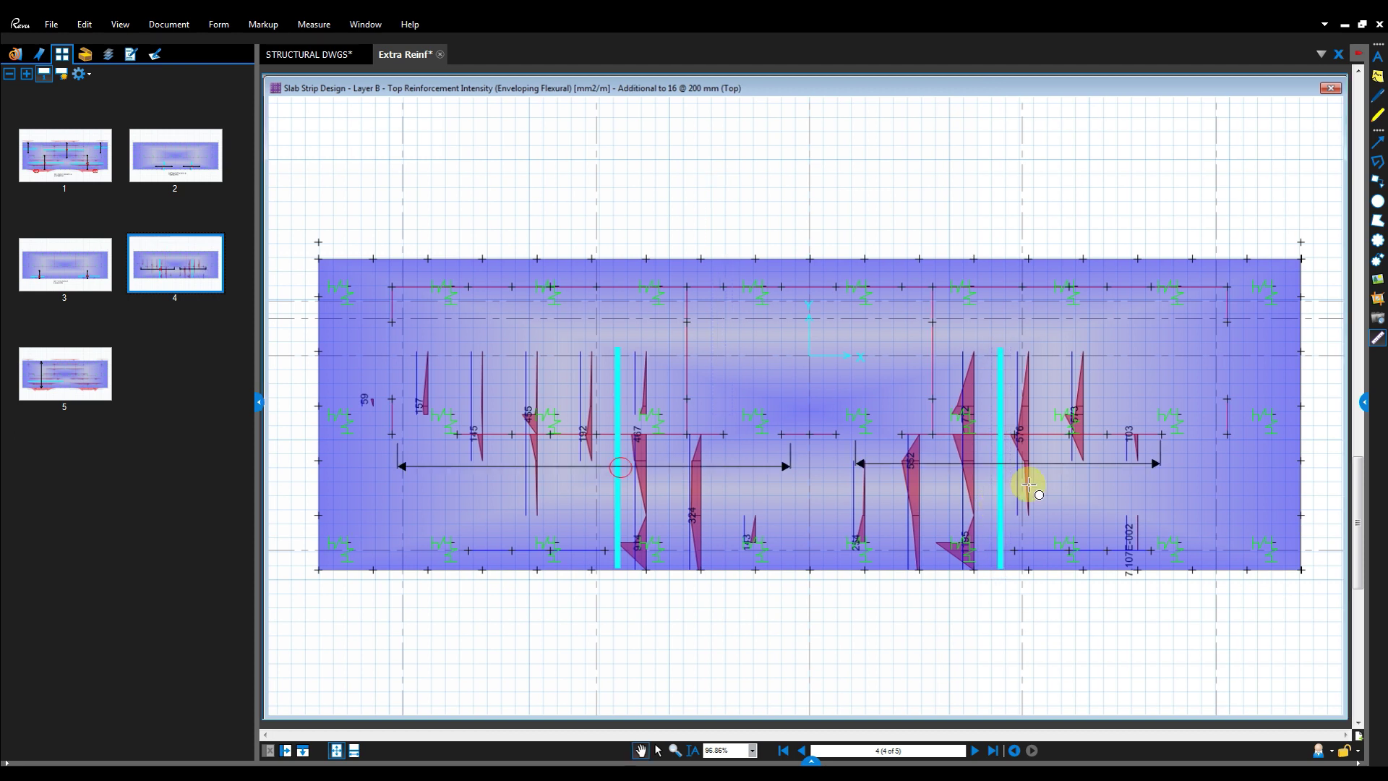
left_click_drag(990, 451, 1010, 473)
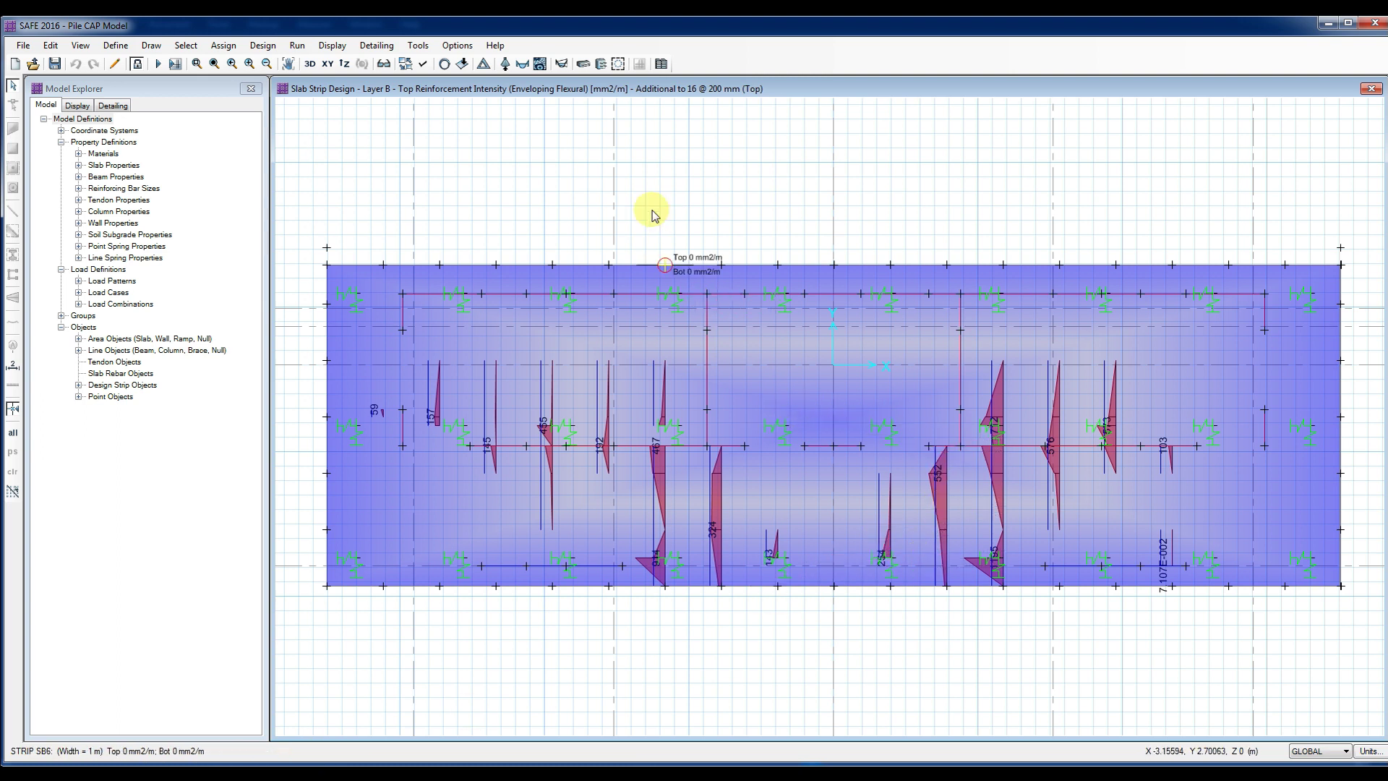
Step: Switch the Layer B slab reinforcement display from rebar intensity to number of bars, using bar size 20 for both top and bottom
left_click(583, 65)
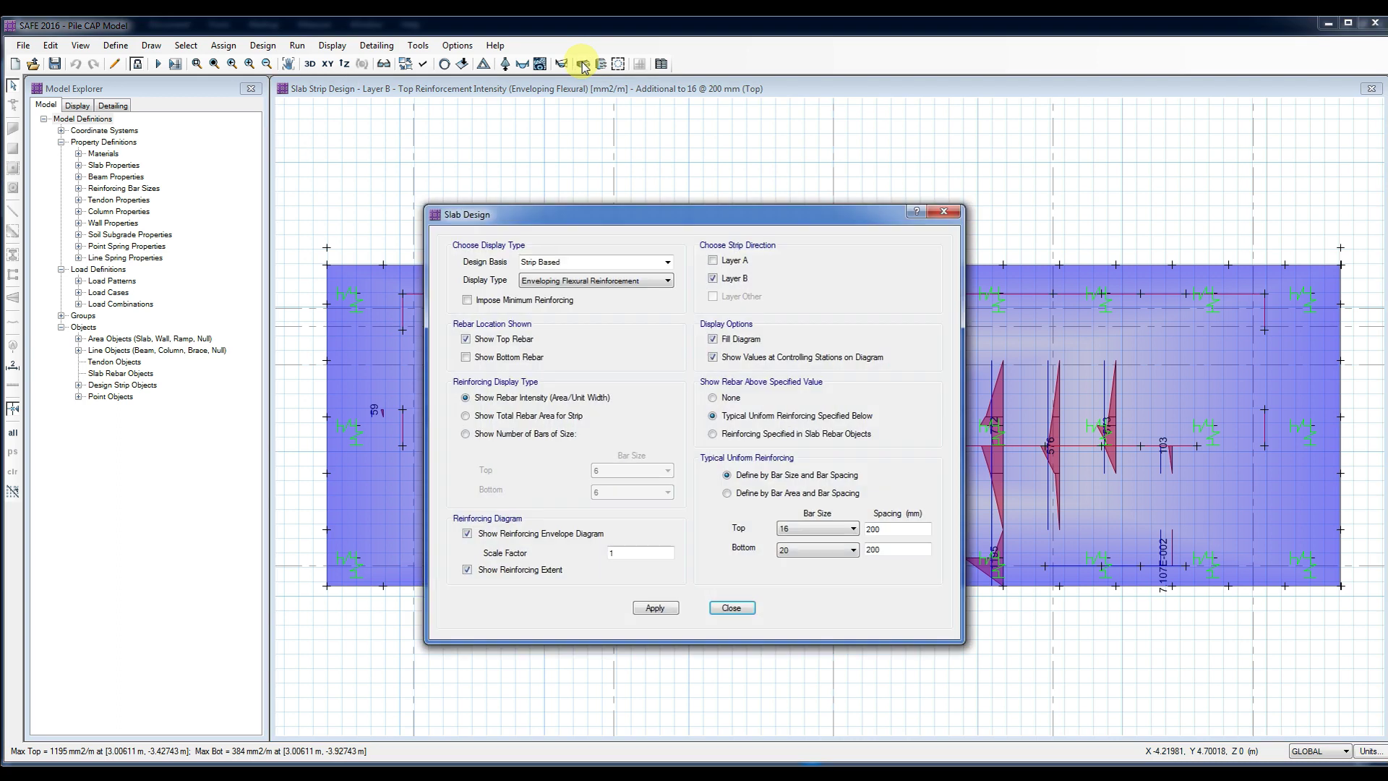
left_click_drag(599, 217, 643, 139)
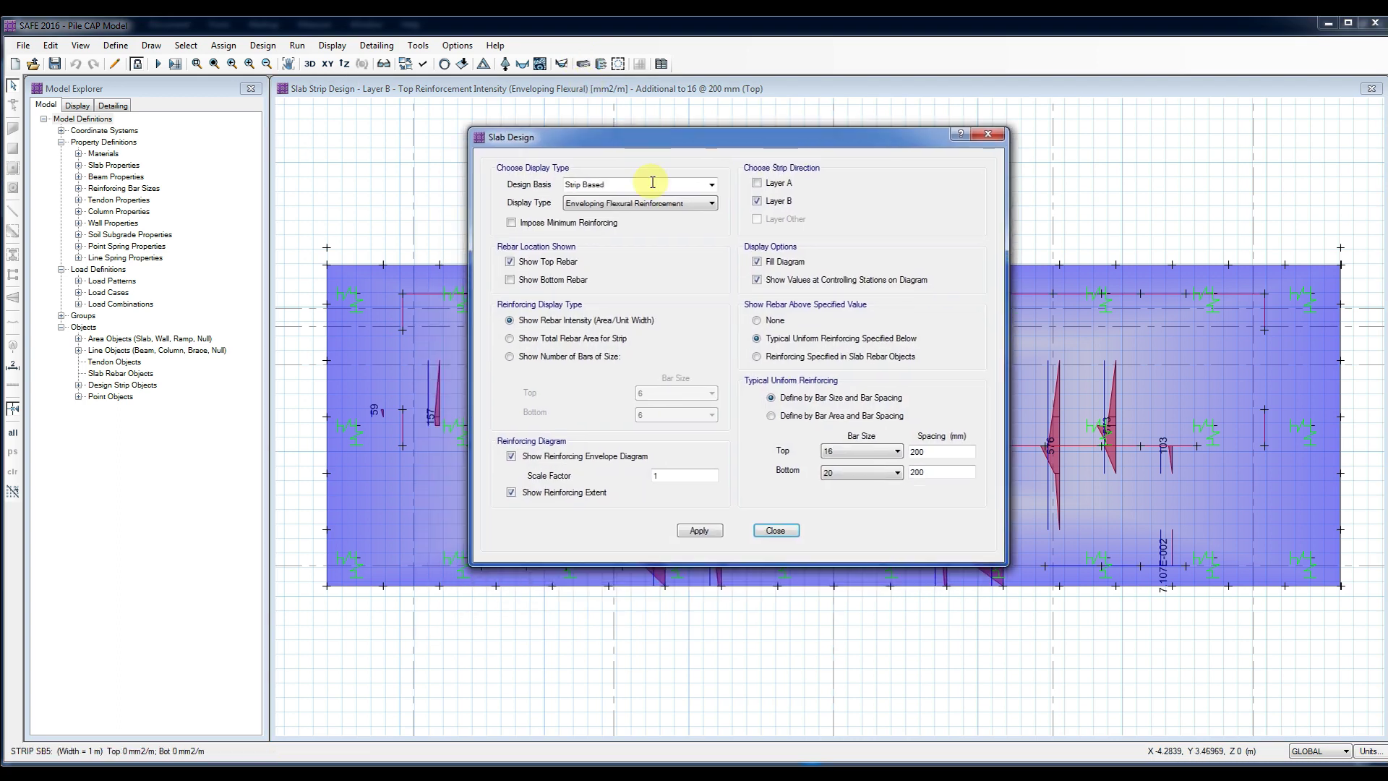
left_click(536, 360)
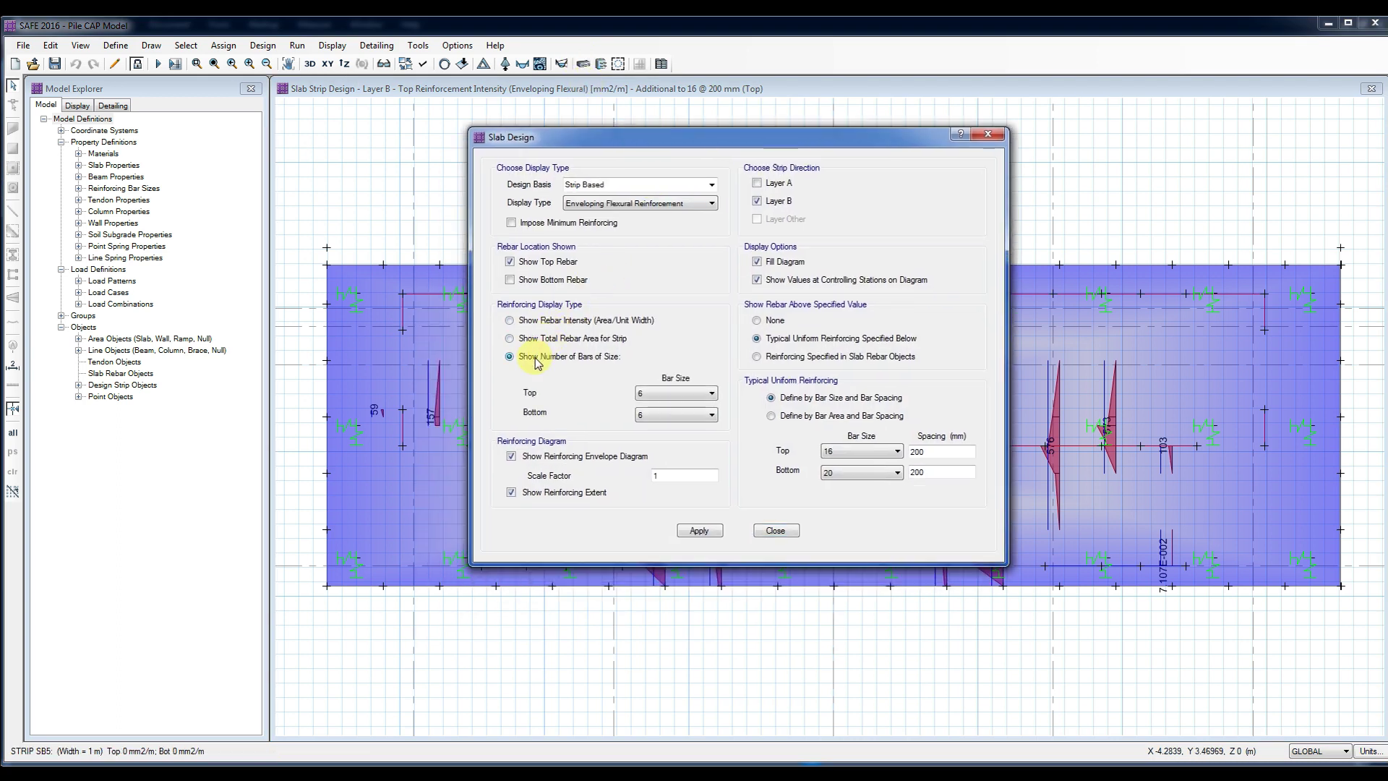
left_click(659, 396)
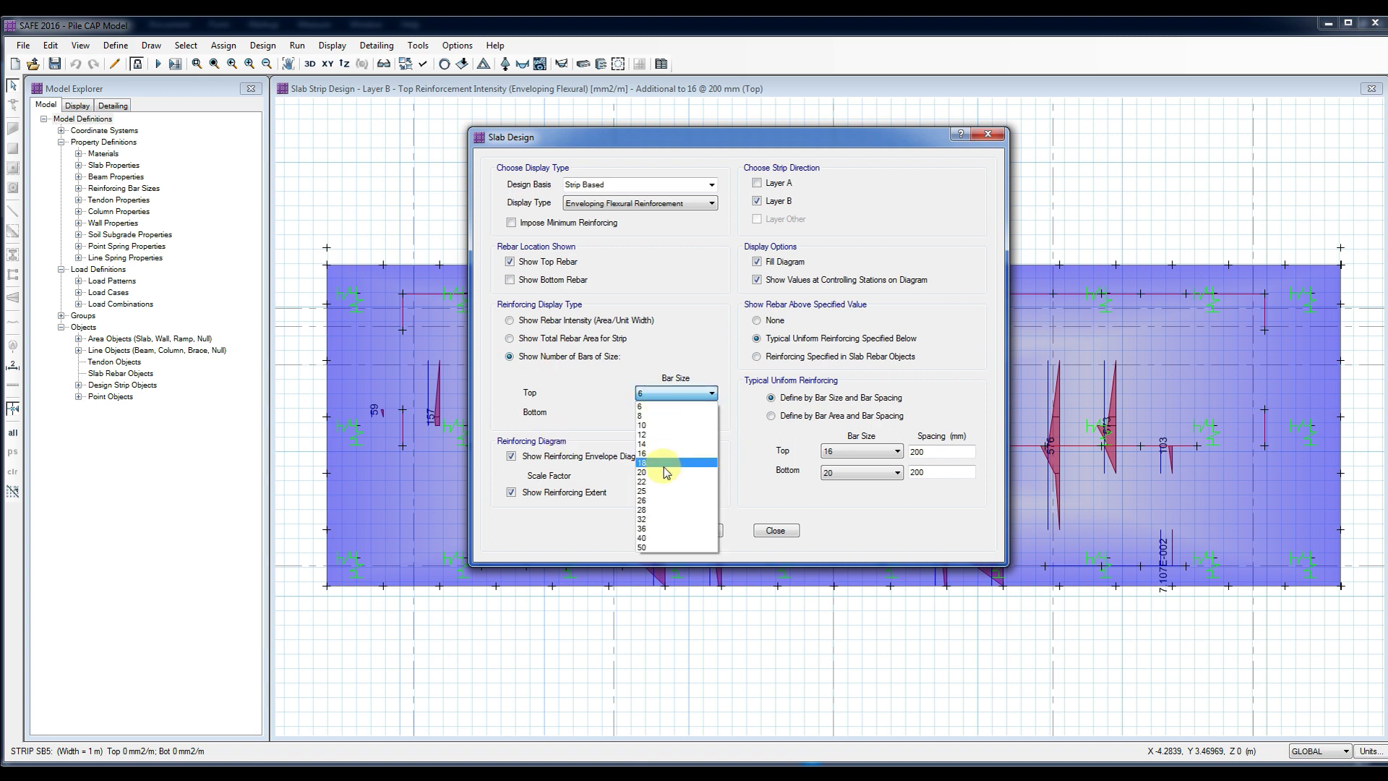
left_click(666, 473)
left_click(662, 414)
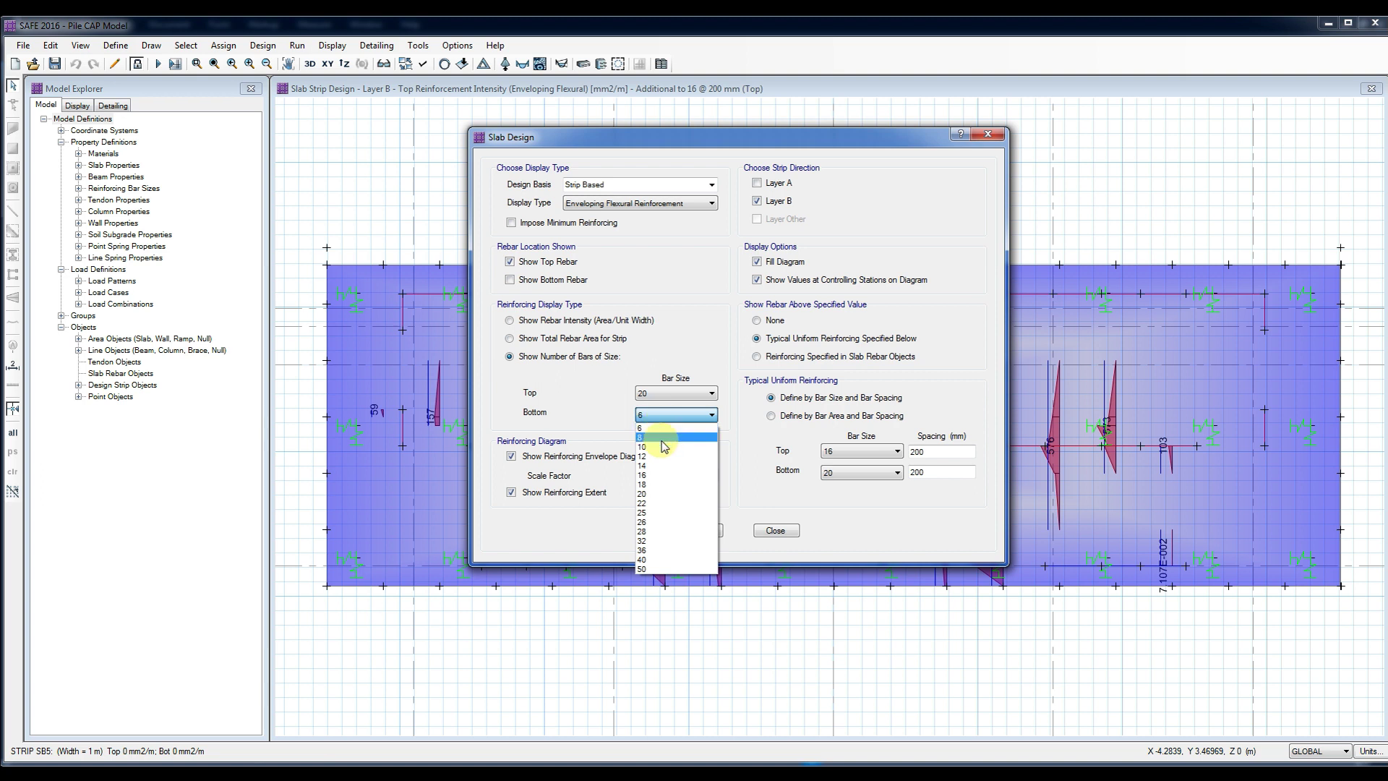
left_click(660, 494)
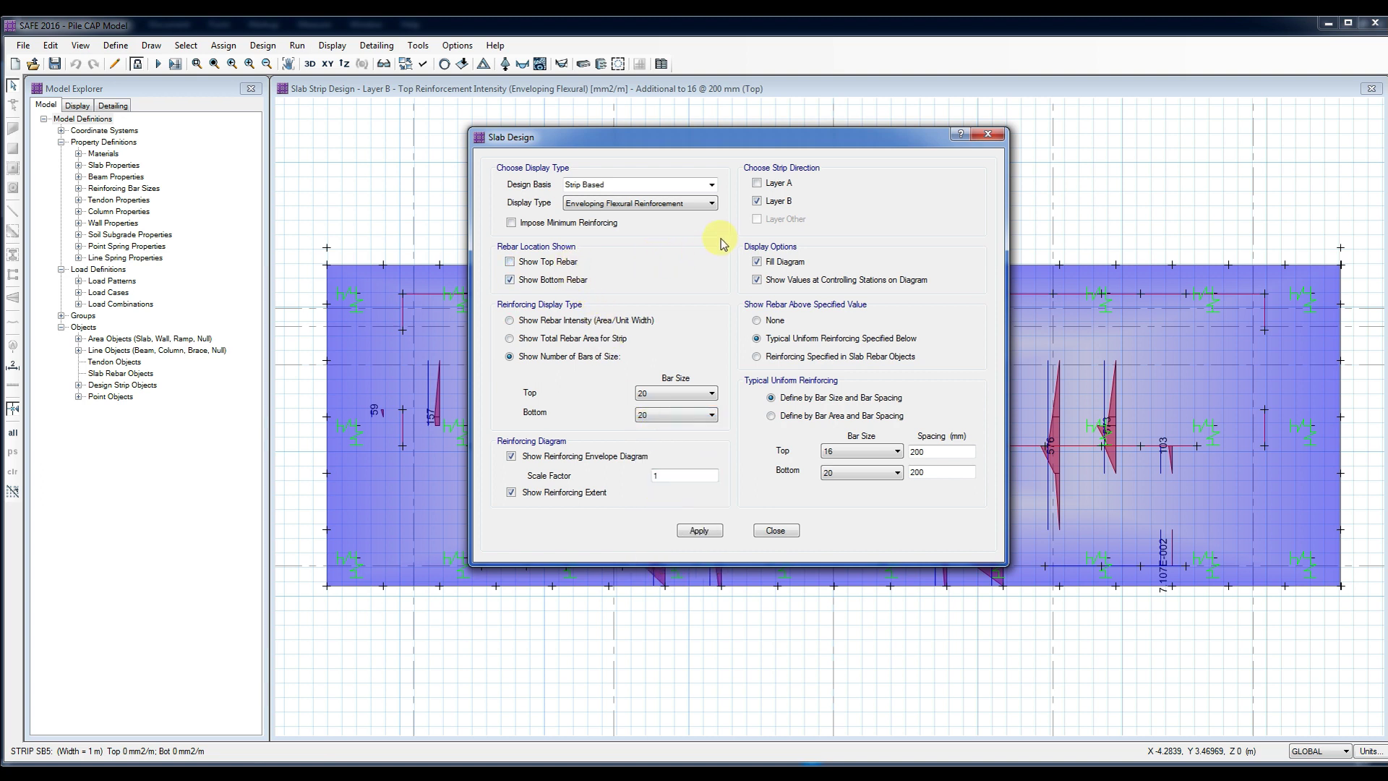
Step: Display only the additional bottom rebar for Layer B and inspect the bars required along the slab's lower edge
left_click(707, 532)
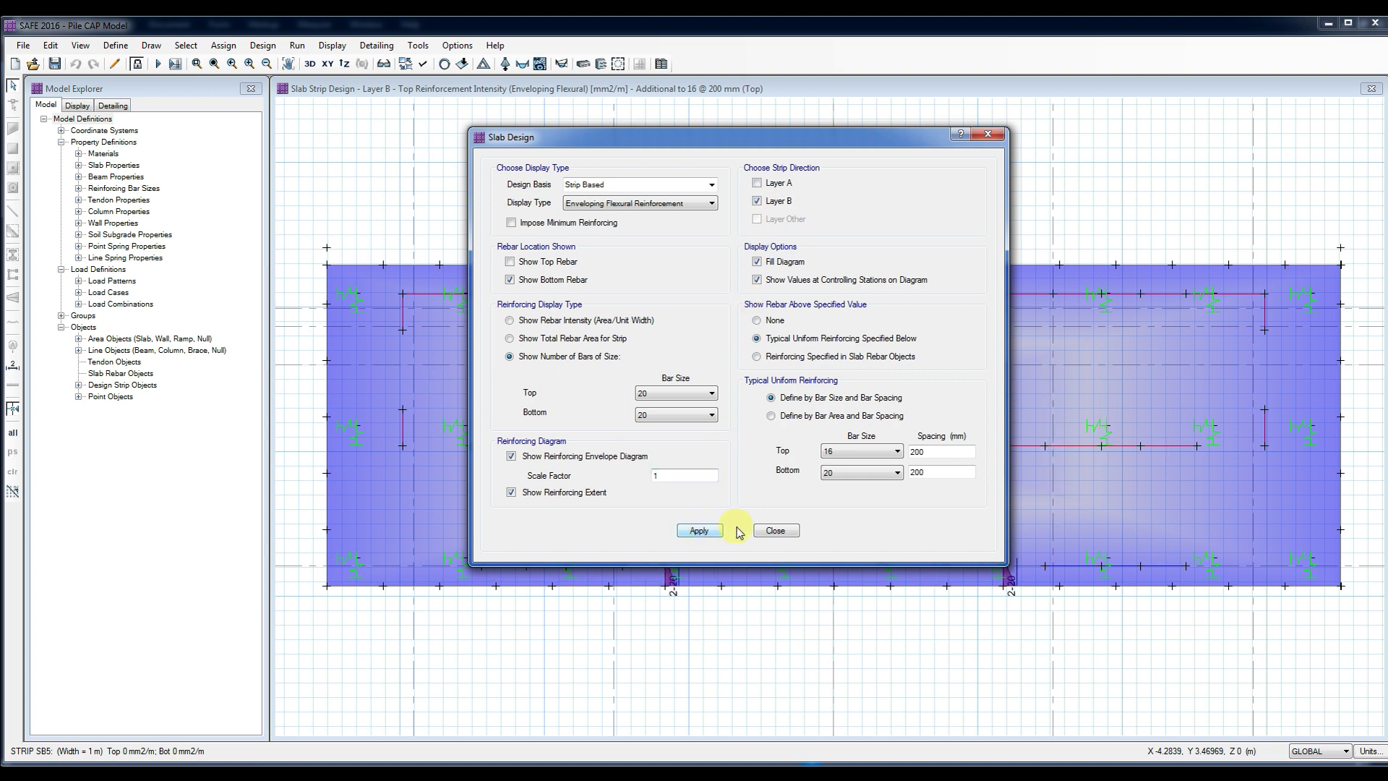
left_click(762, 533)
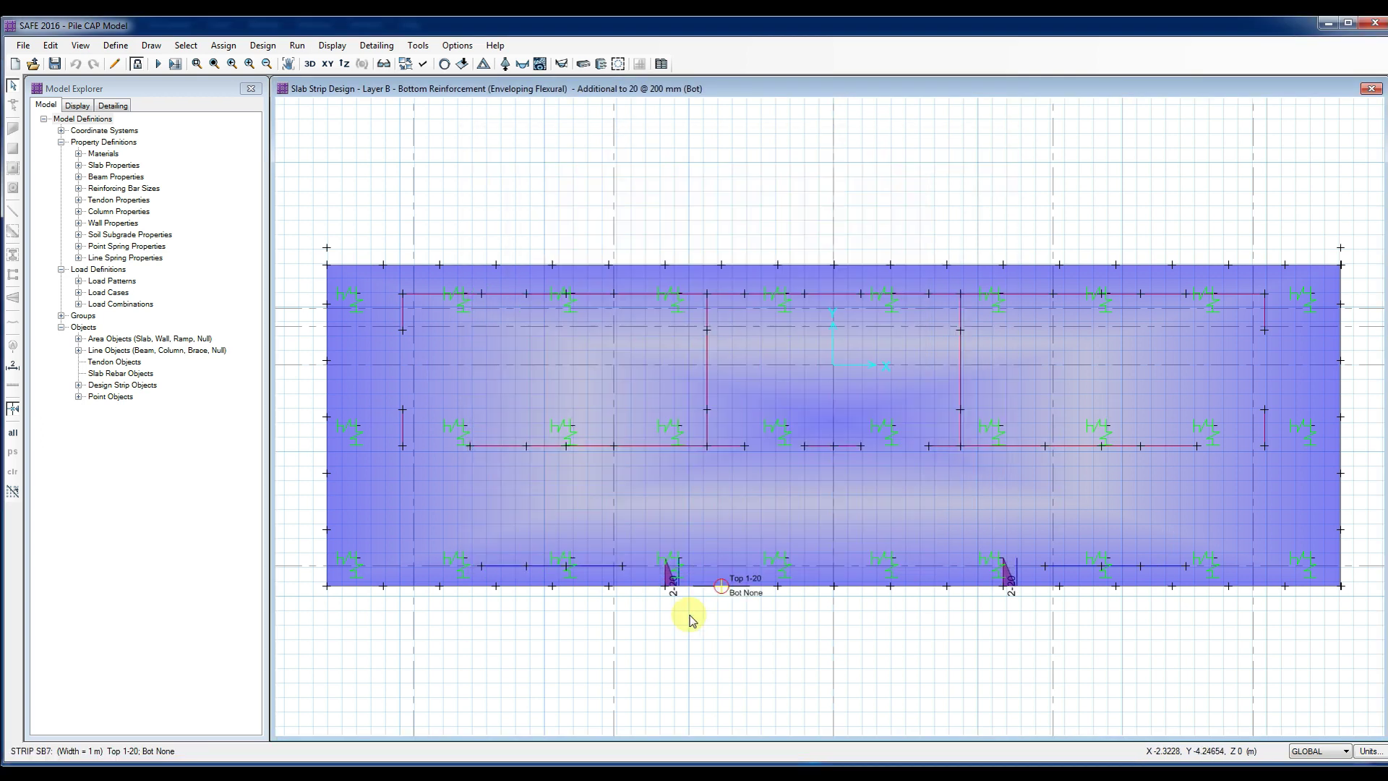
left_click(197, 63)
left_click_drag(1087, 627, 608, 522)
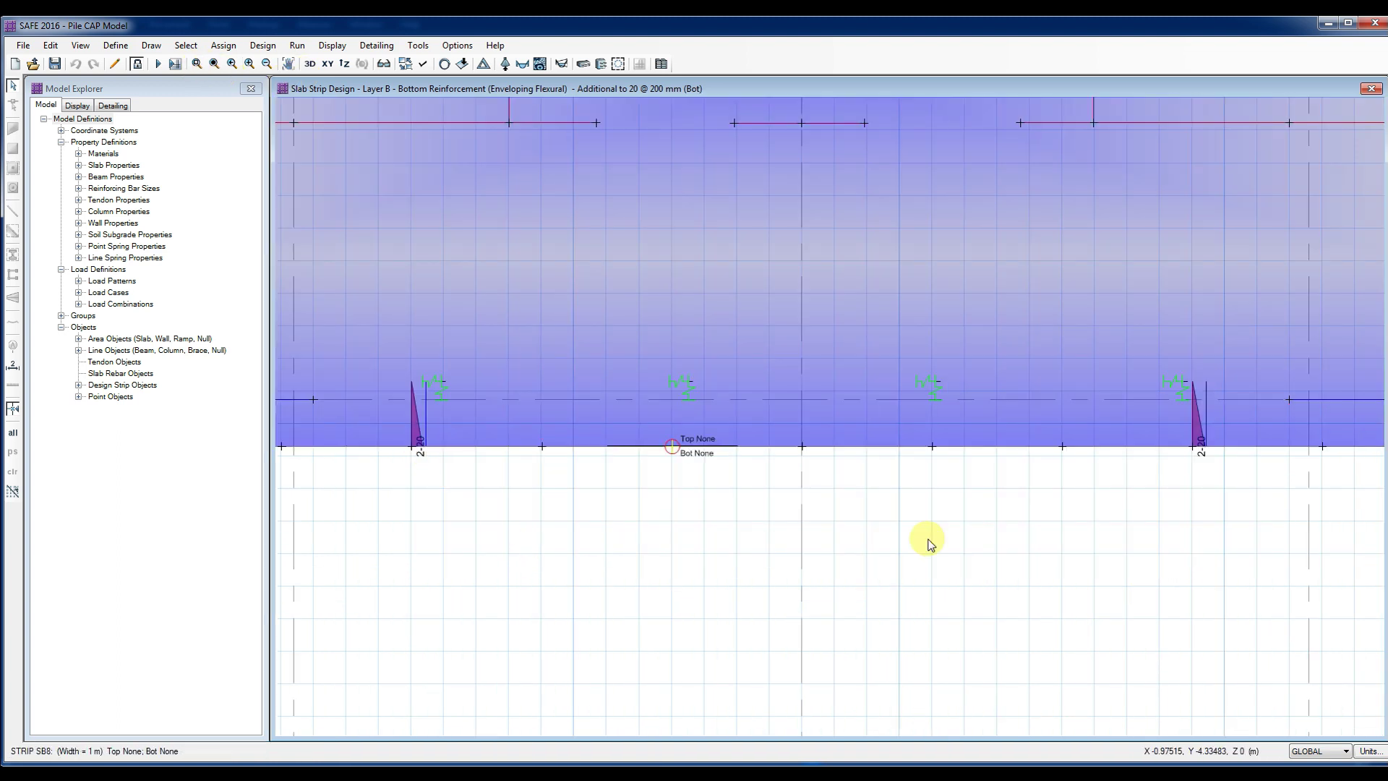
mouse_move(417, 216)
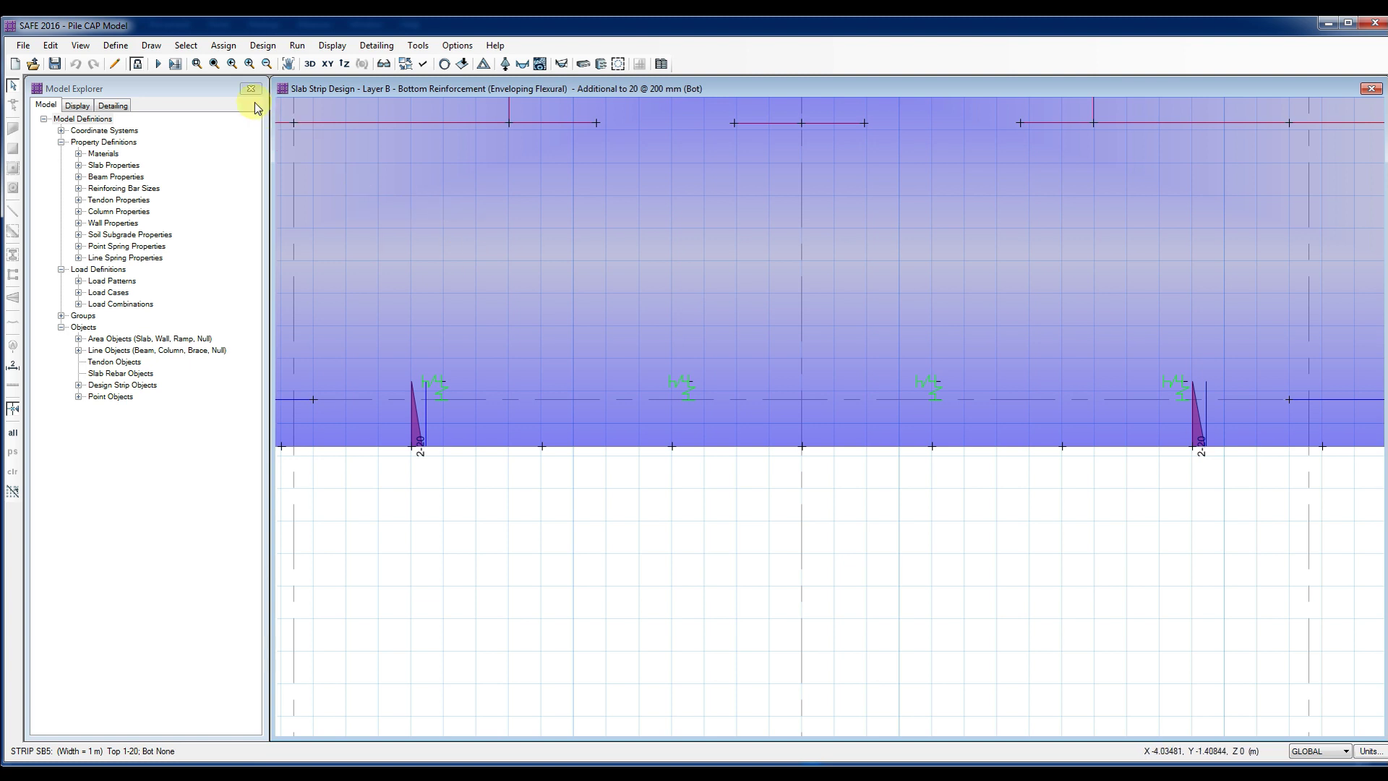
left_click(231, 65)
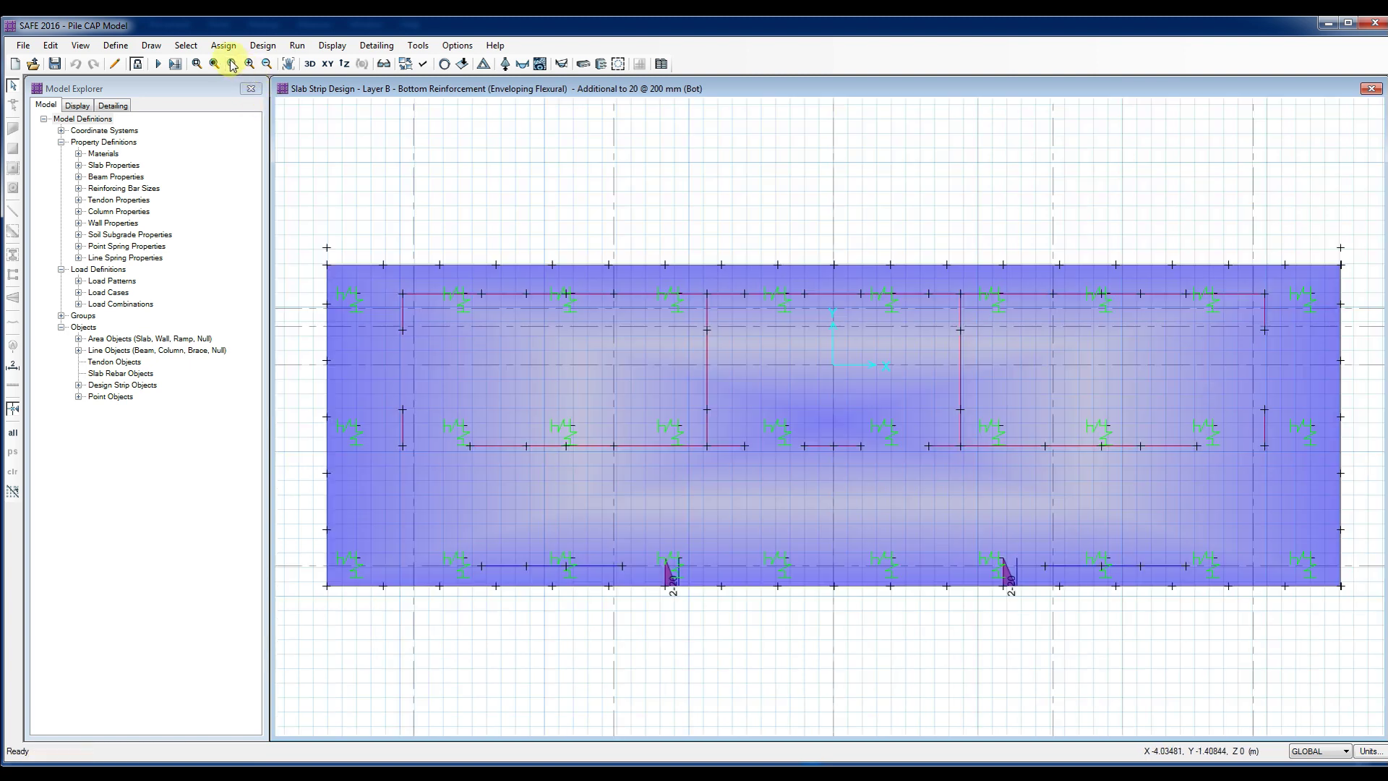
Step: Switch the additional bottom reinforcement bar count display to Layer A
left_click(583, 63)
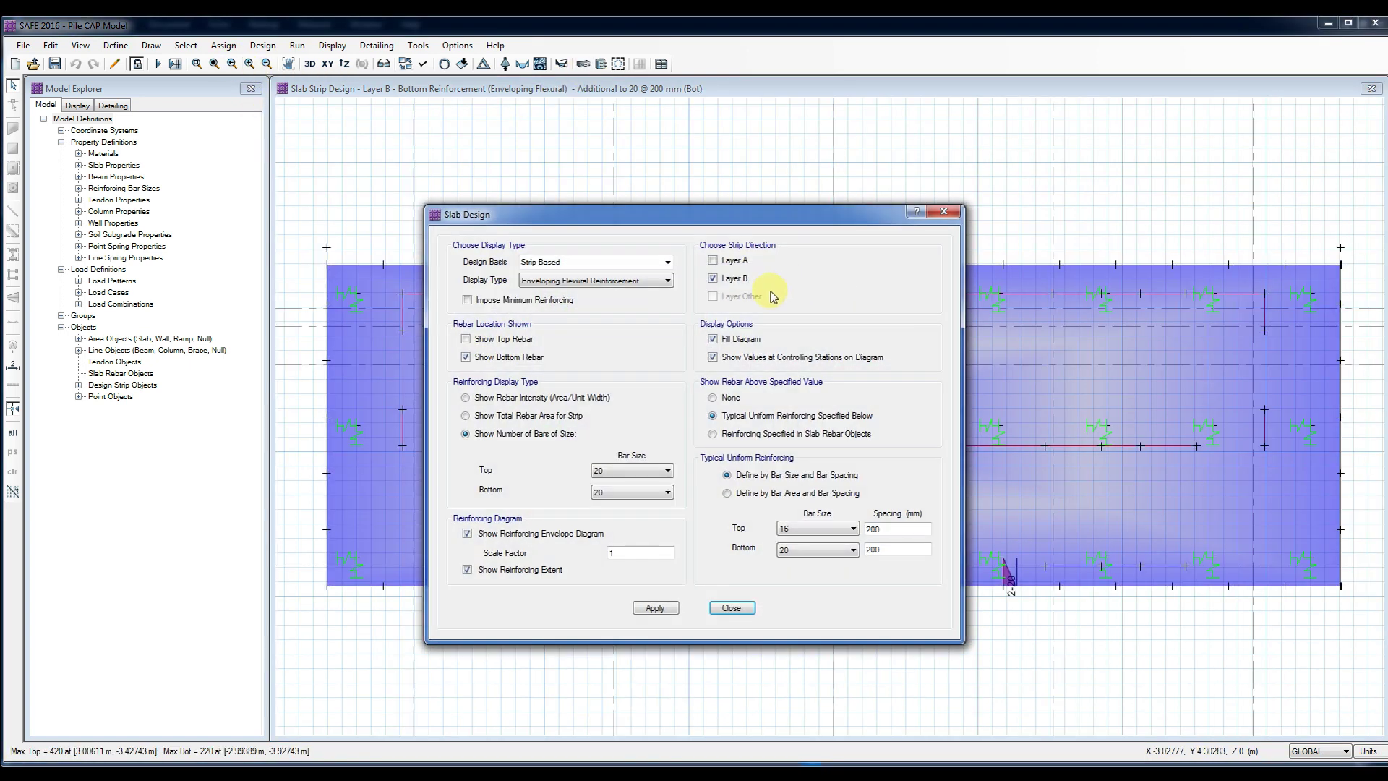
left_click(654, 608)
left_click(731, 608)
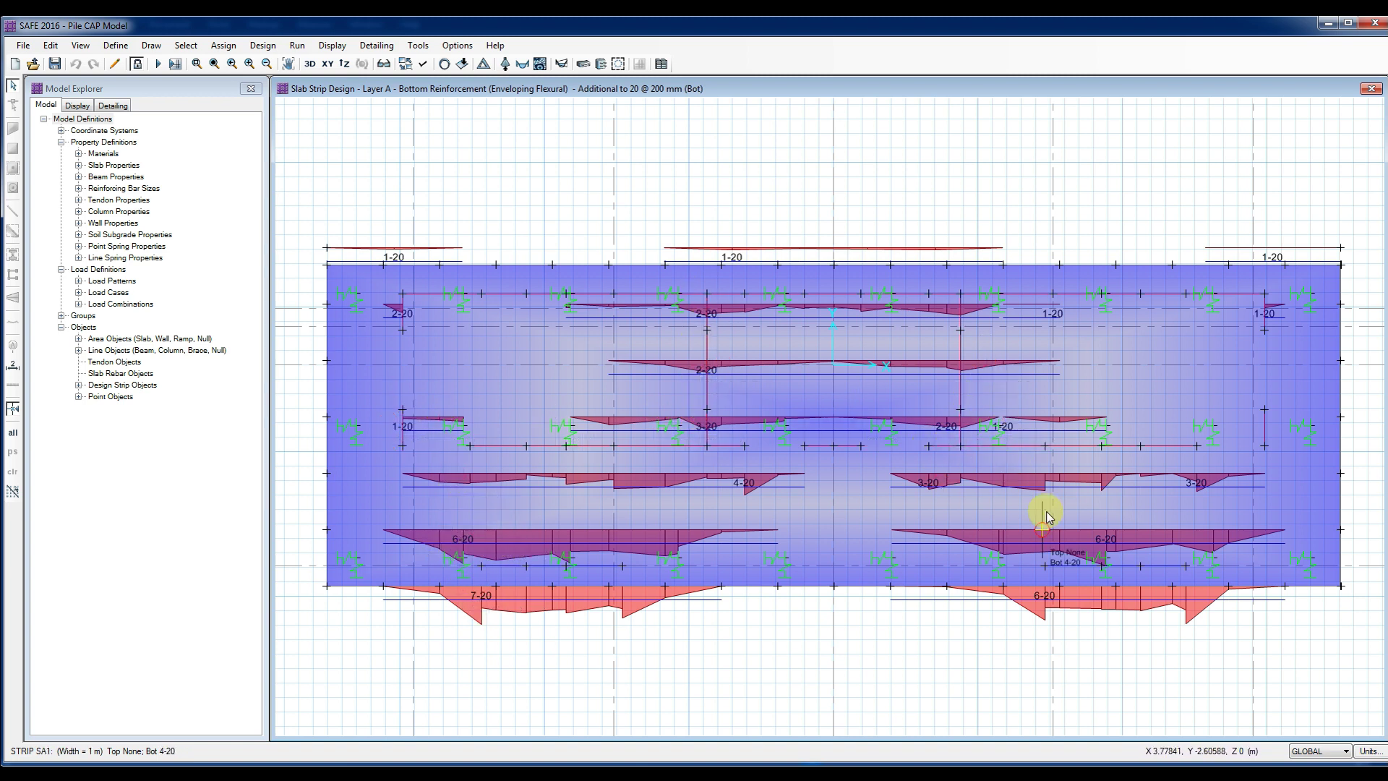
Step: Show the Layer A top rebar instead of the bottom rebar, still as a number of size 20 bars
left_click(583, 64)
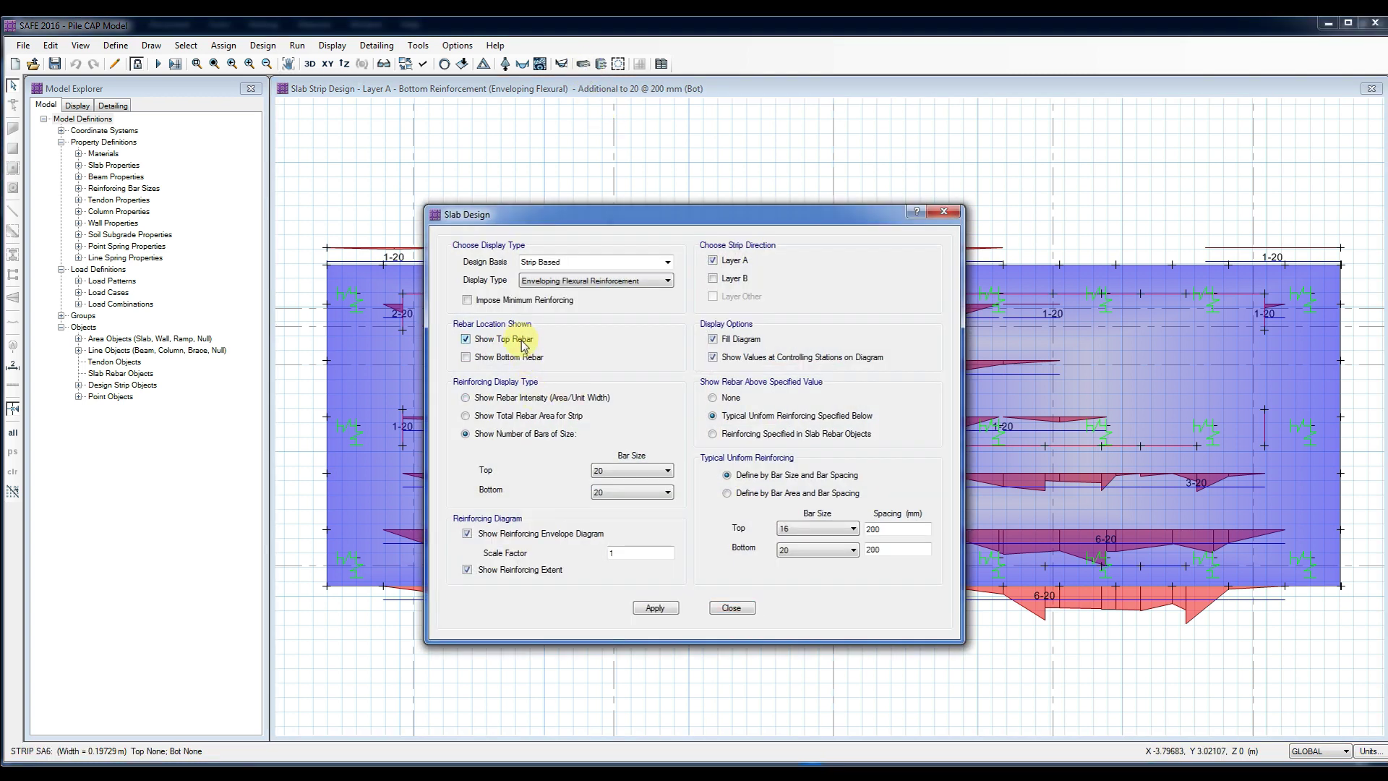
left_click(655, 608)
left_click(732, 608)
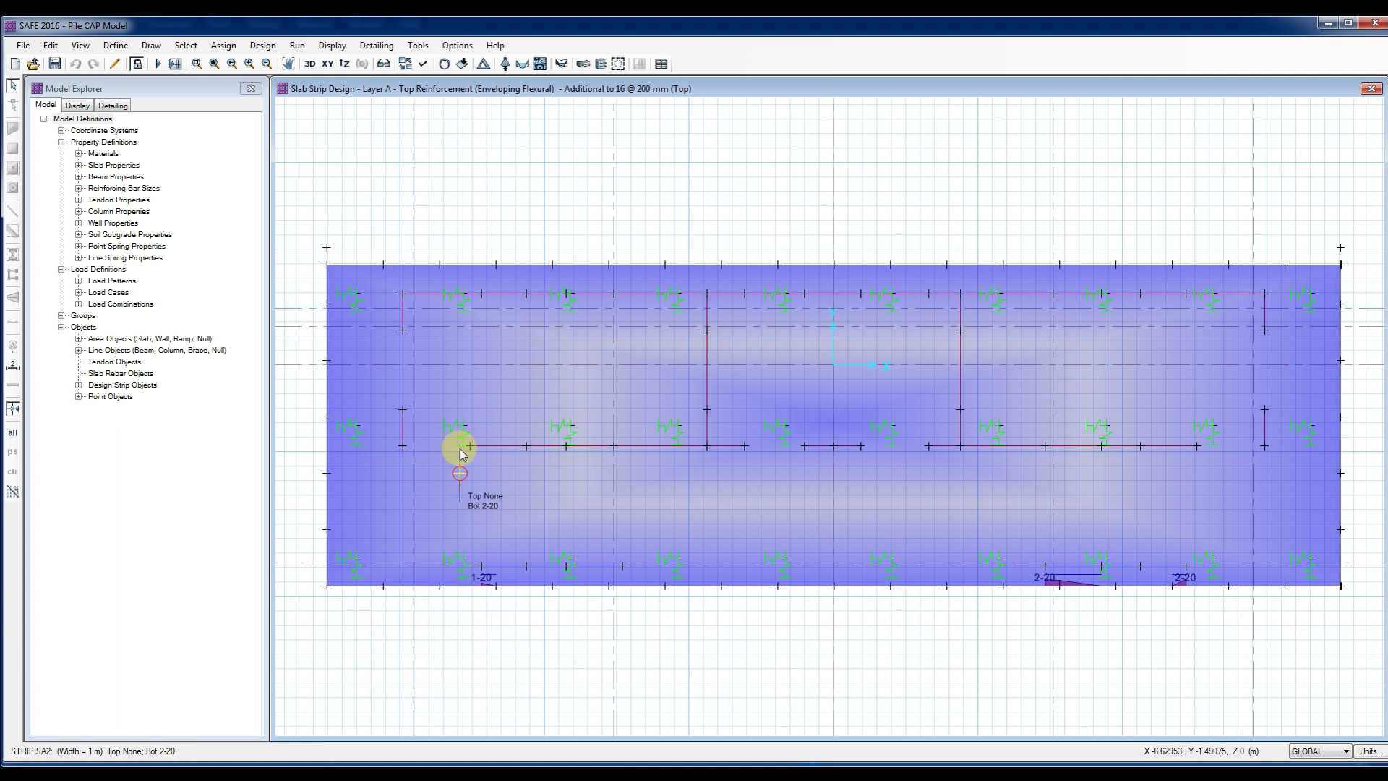
Step: Display the additional top bar counts for Layer B, and return to the extra reinforcement drawing in Bluebeam Revu
left_click(583, 64)
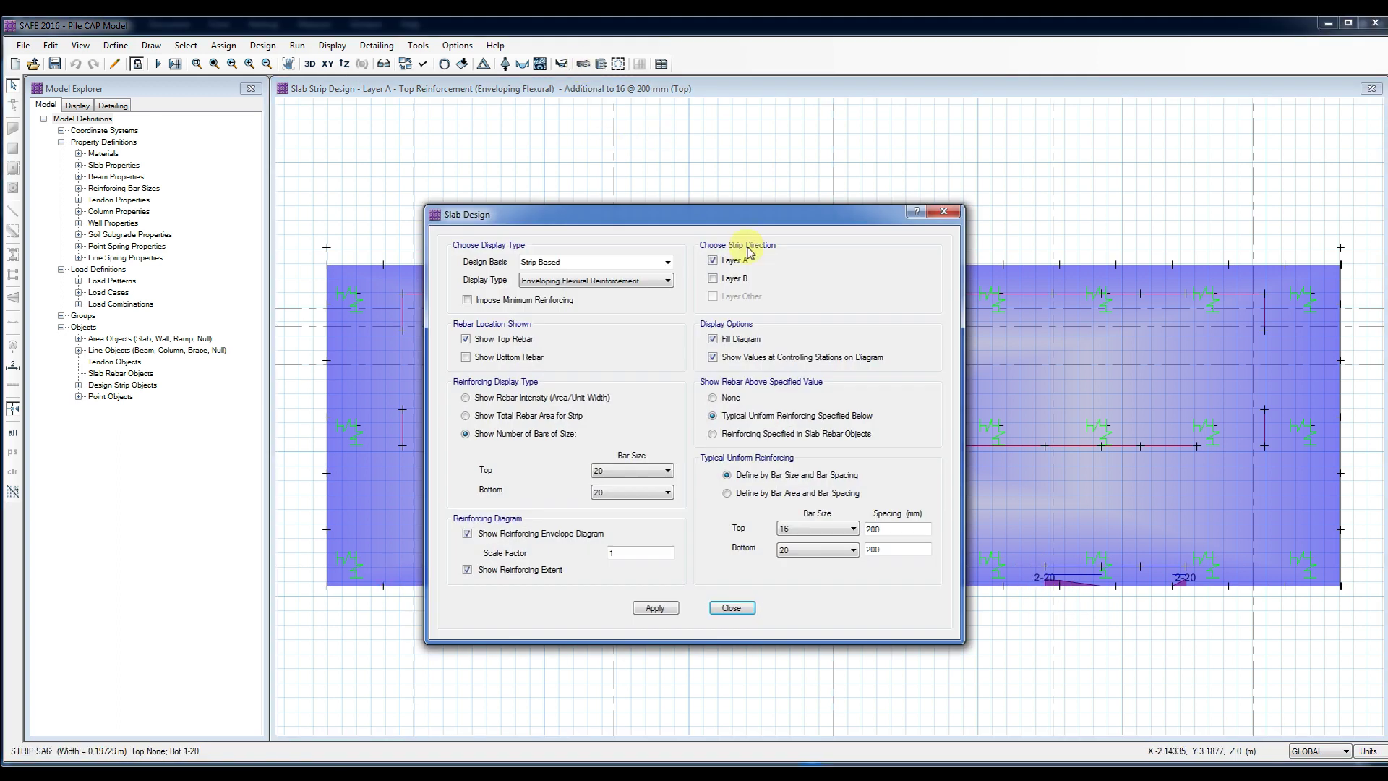
left_click(649, 608)
left_click(731, 607)
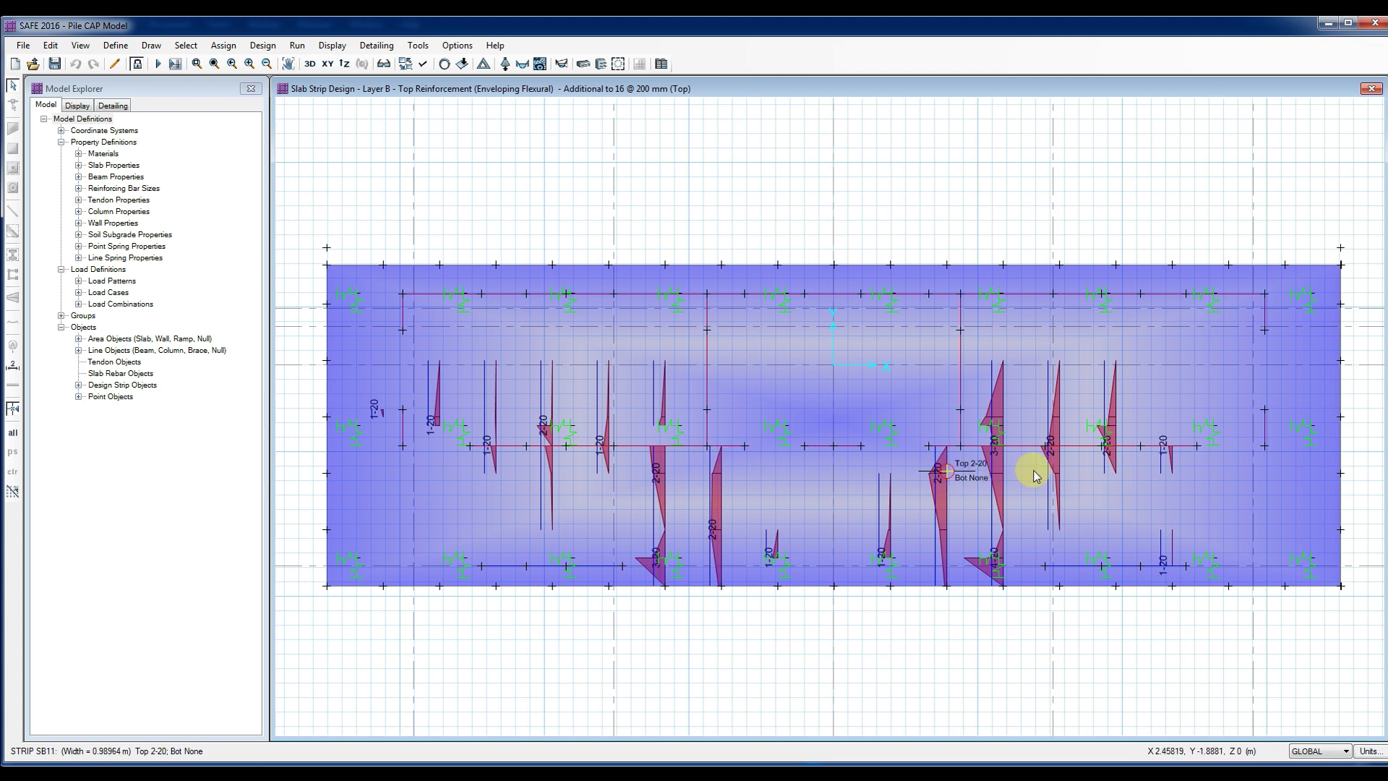
key("alt+Tab")
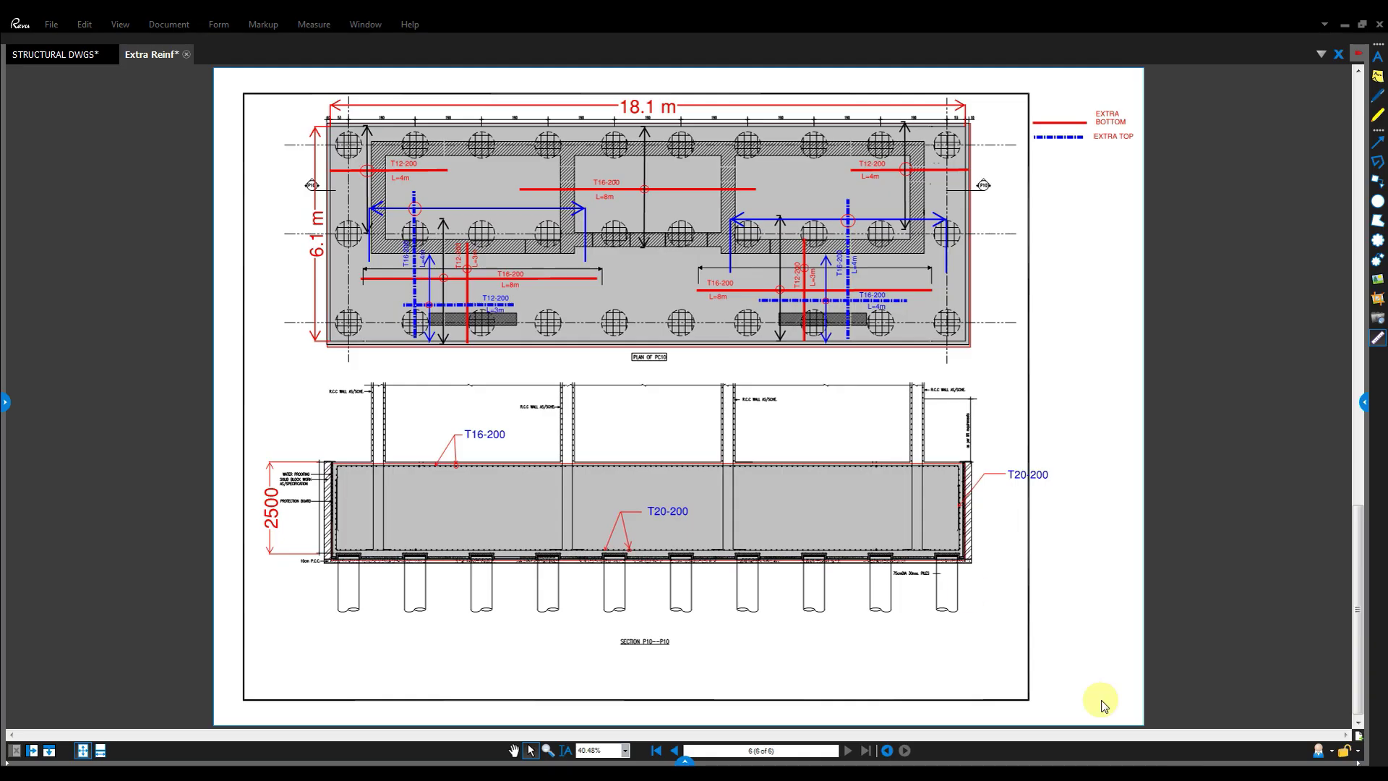